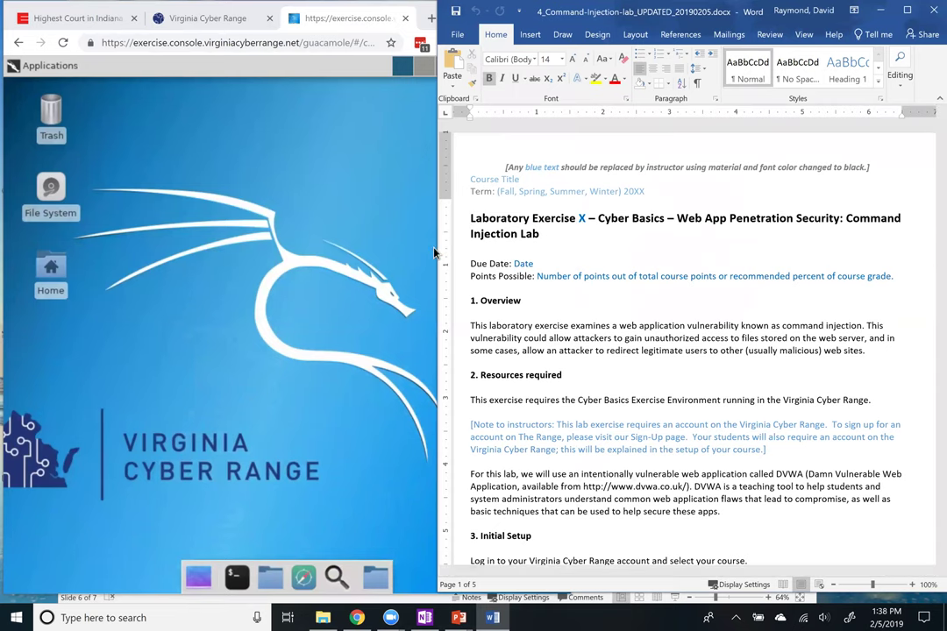
Arrange the Kali browser and the Word lab handout side by side
drag(438, 250, 570, 254)
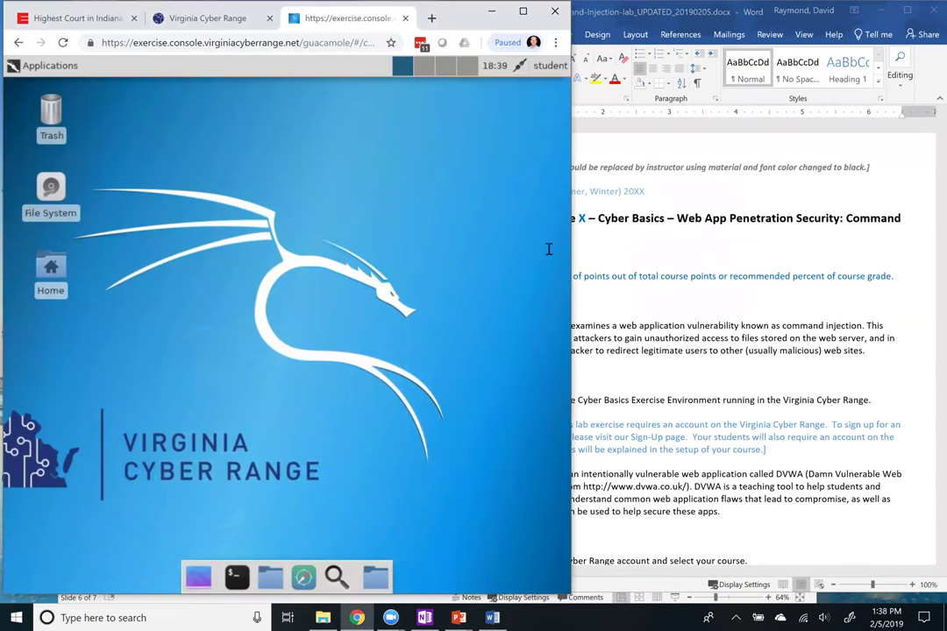
click(605, 256)
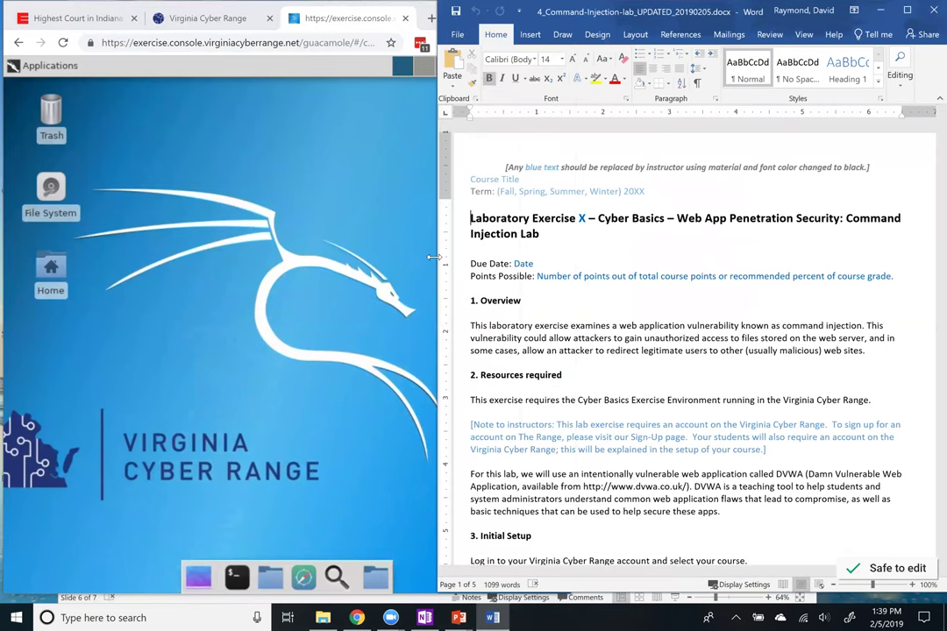
drag(433, 256, 454, 256)
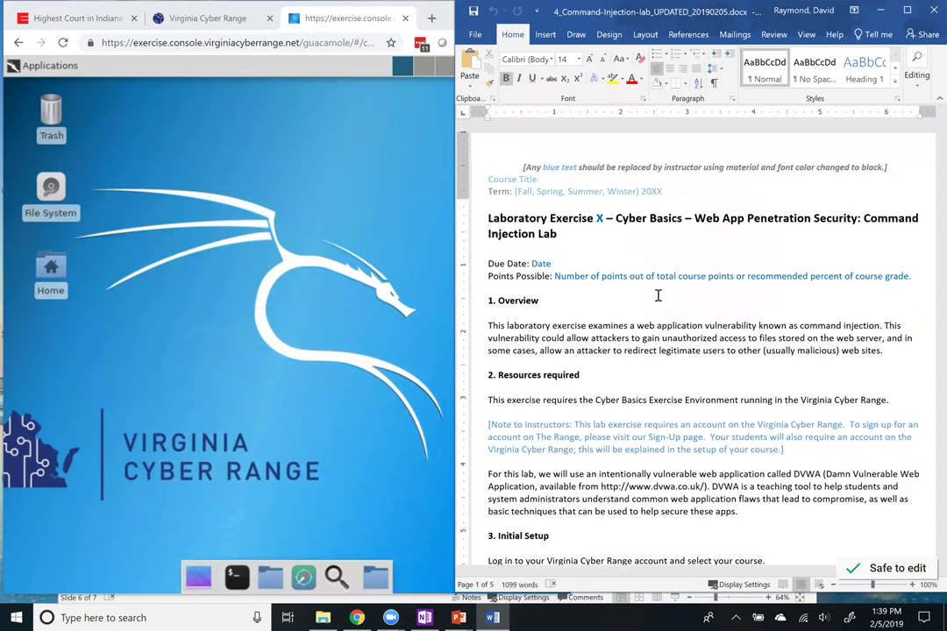
Scroll the handout to Task 1, marking the exercise environment text and student login credentials
scroll(653, 294, down, 2)
scroll(657, 295, down, 2)
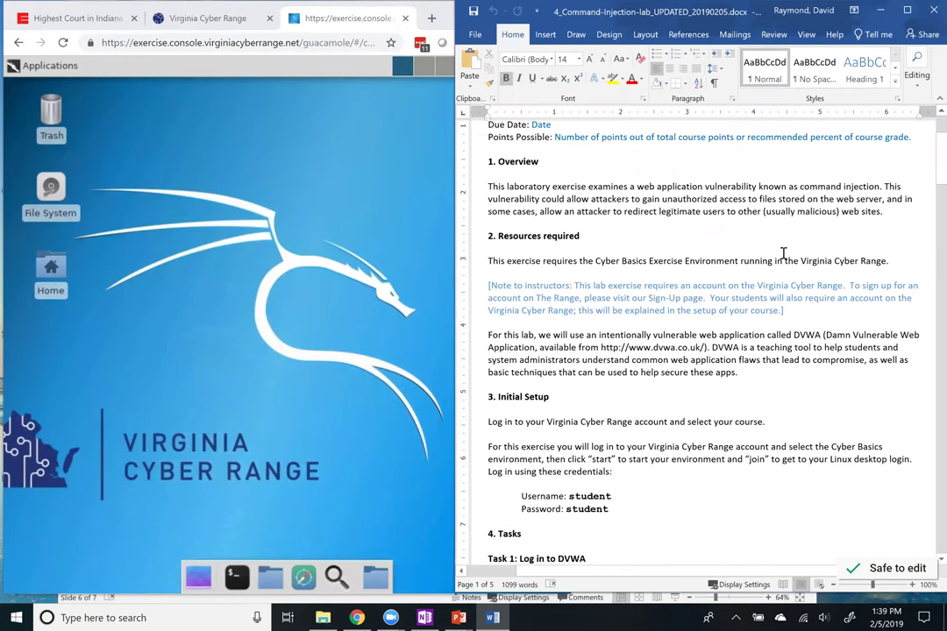
scroll(627, 241, down, 1)
drag(605, 220, 825, 231)
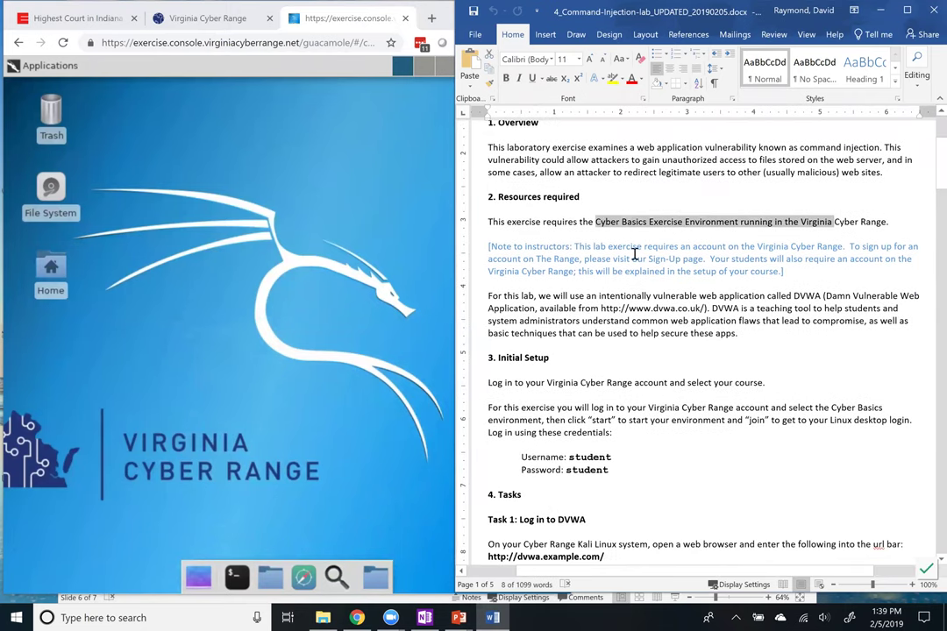
scroll(633, 431, down, 2)
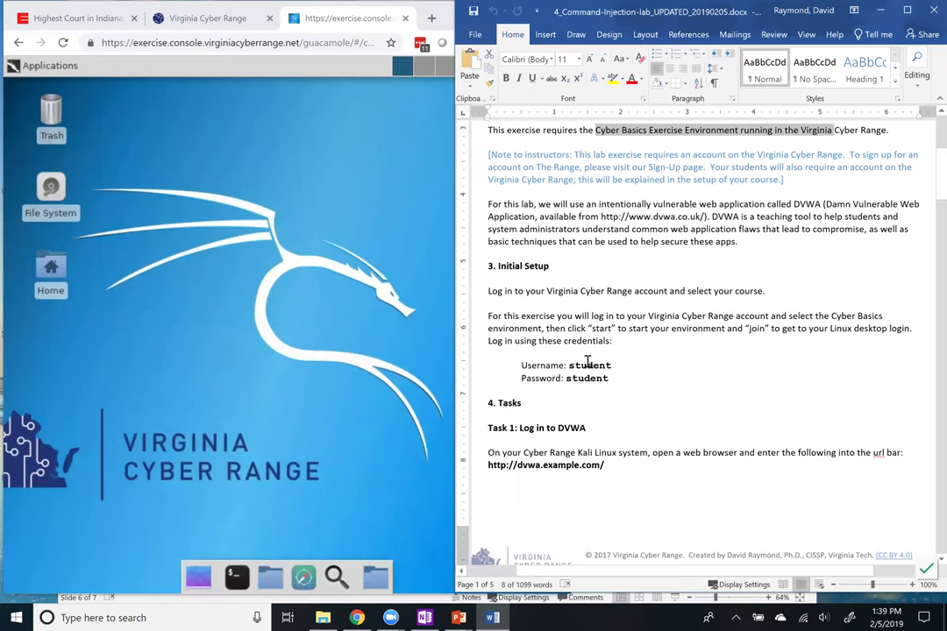
click(697, 371)
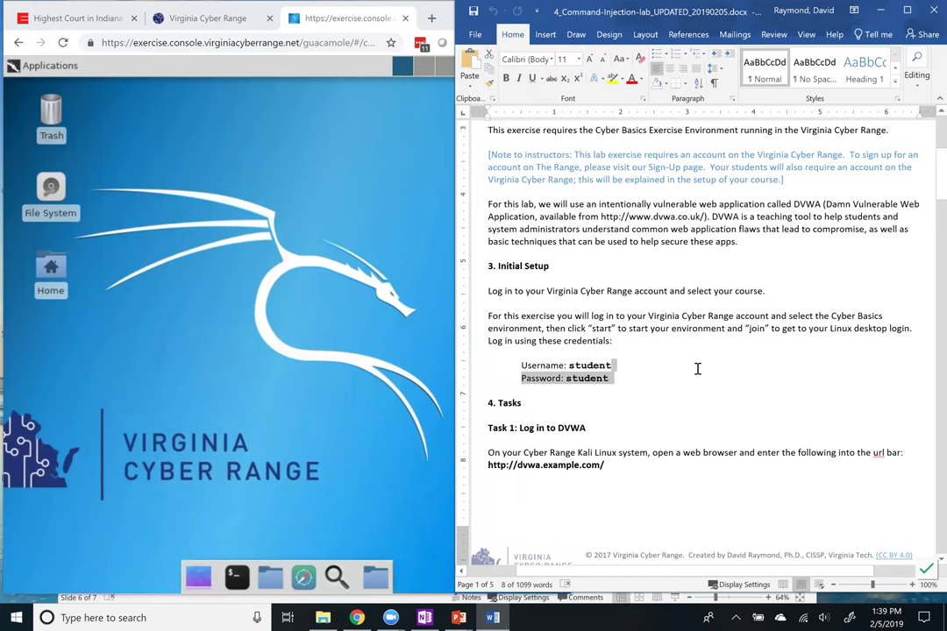
scroll(697, 369, down, 2)
scroll(697, 369, down, 1)
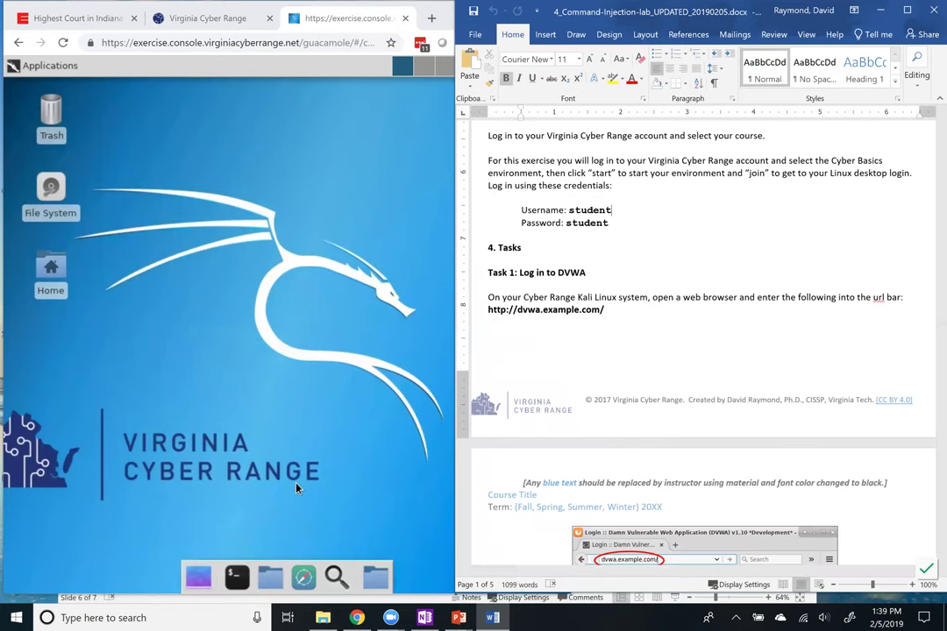
click(305, 517)
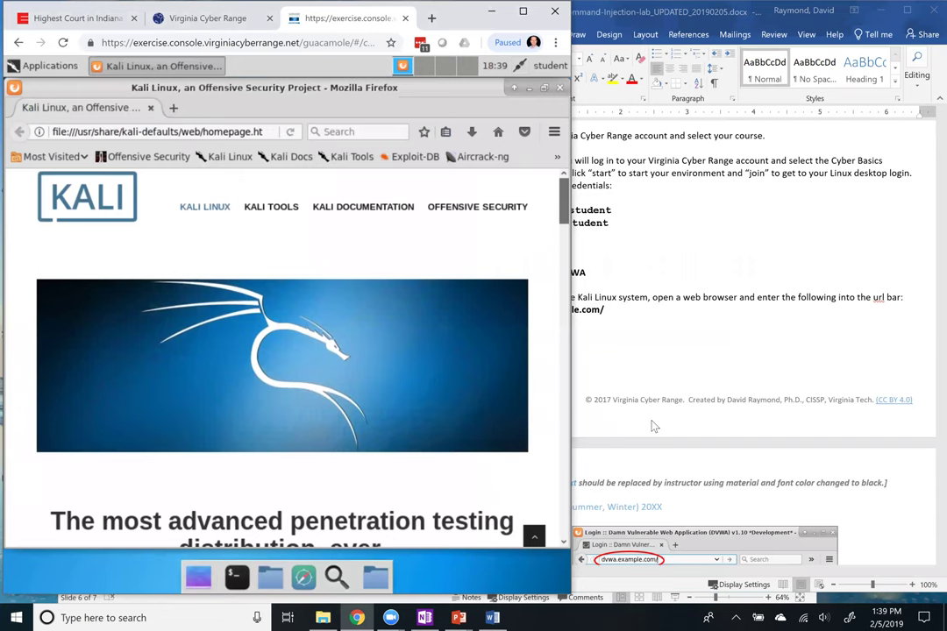
click(649, 394)
scroll(530, 310, down, 3)
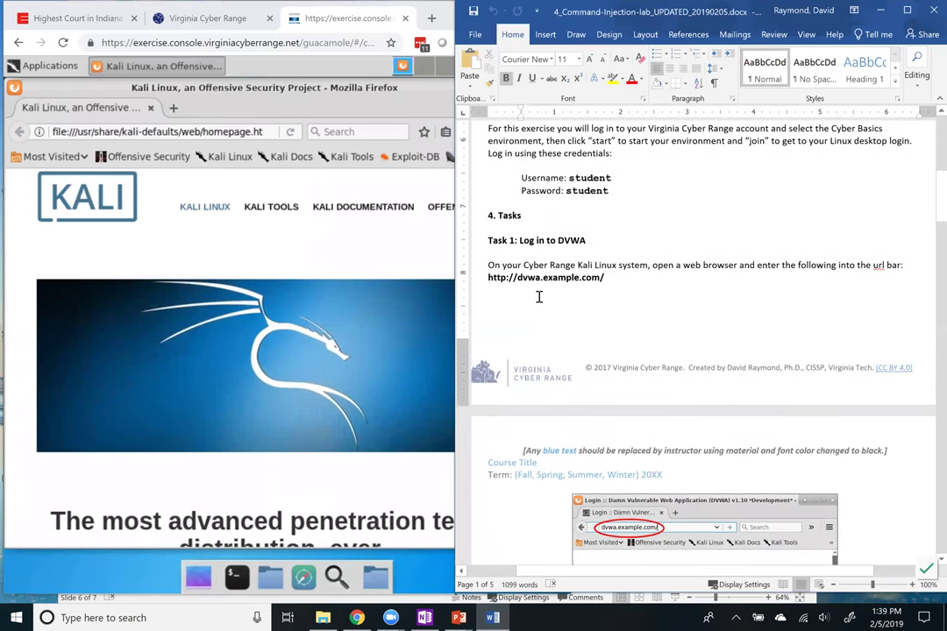
click(194, 136)
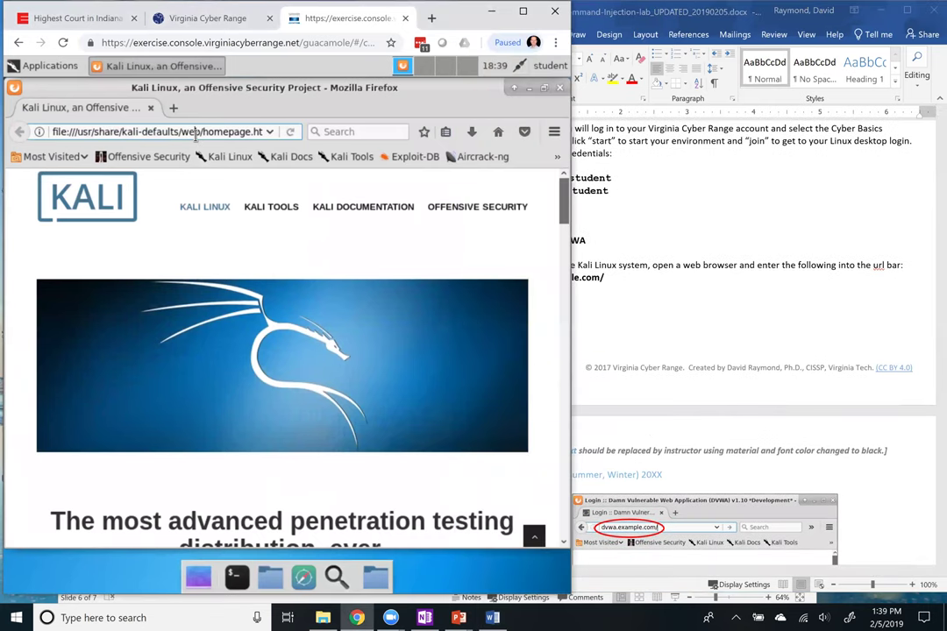
click(194, 136)
text(http)
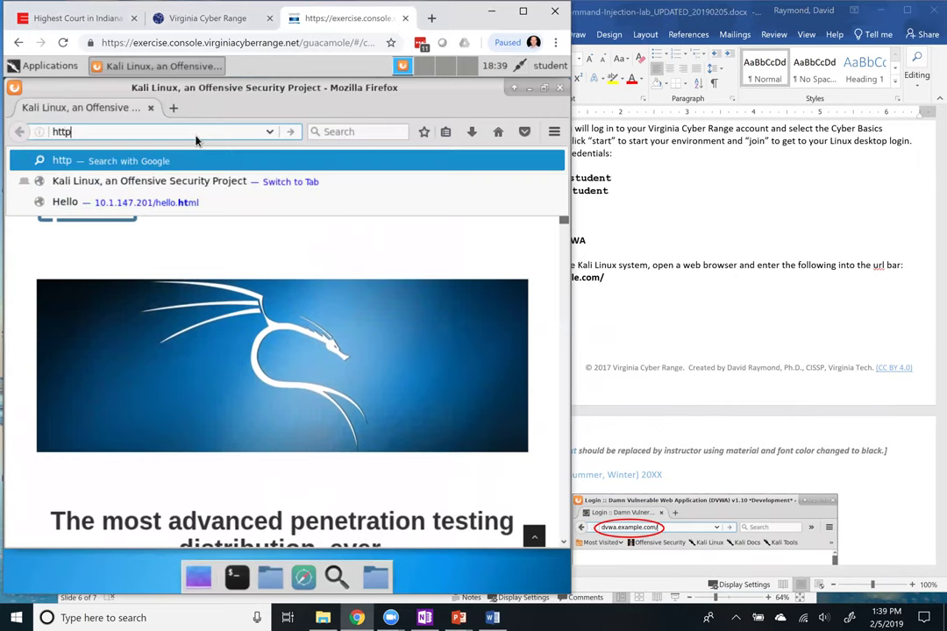
text(://dvwa.example.com/)
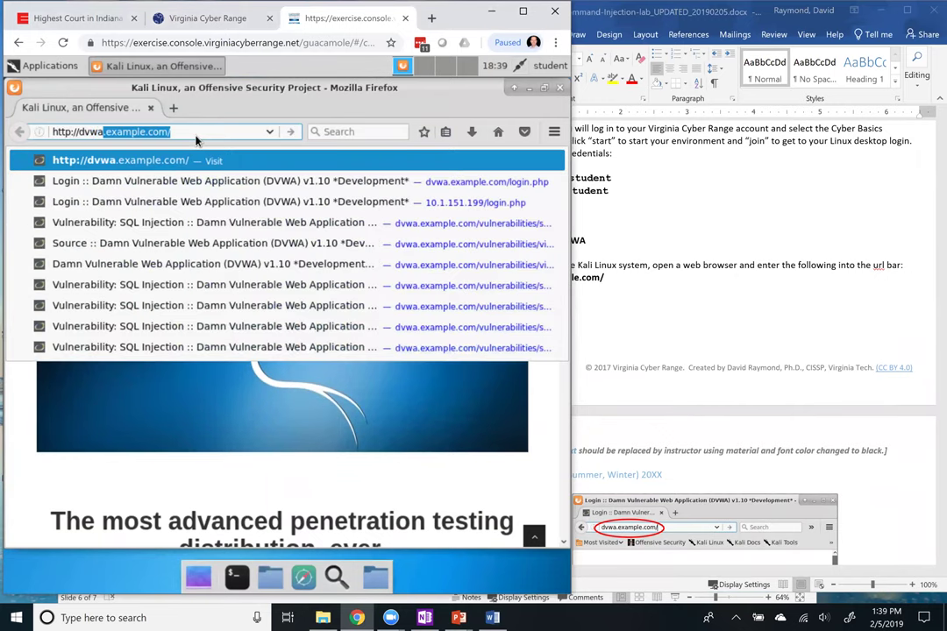
key(Return)
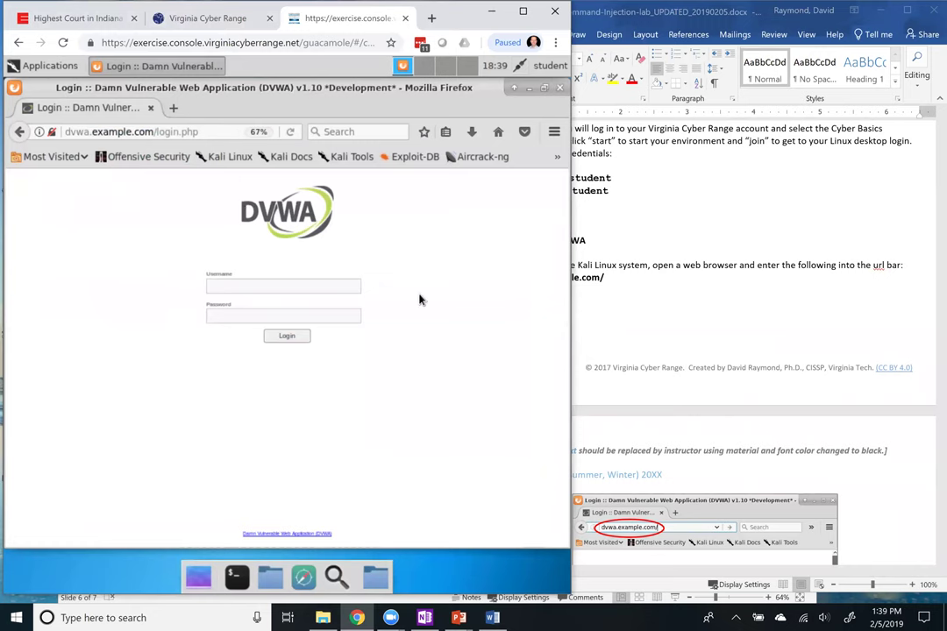
Log in to DVWA as admin using the student credentials from the handout
click(281, 284)
click(690, 307)
scroll(690, 307, down, 5)
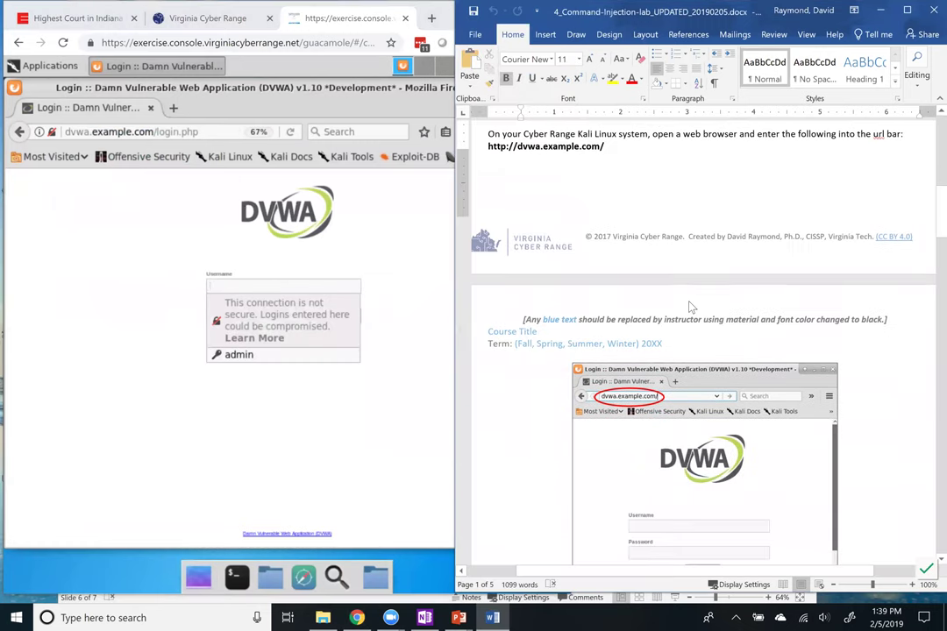
scroll(627, 298, down, 7)
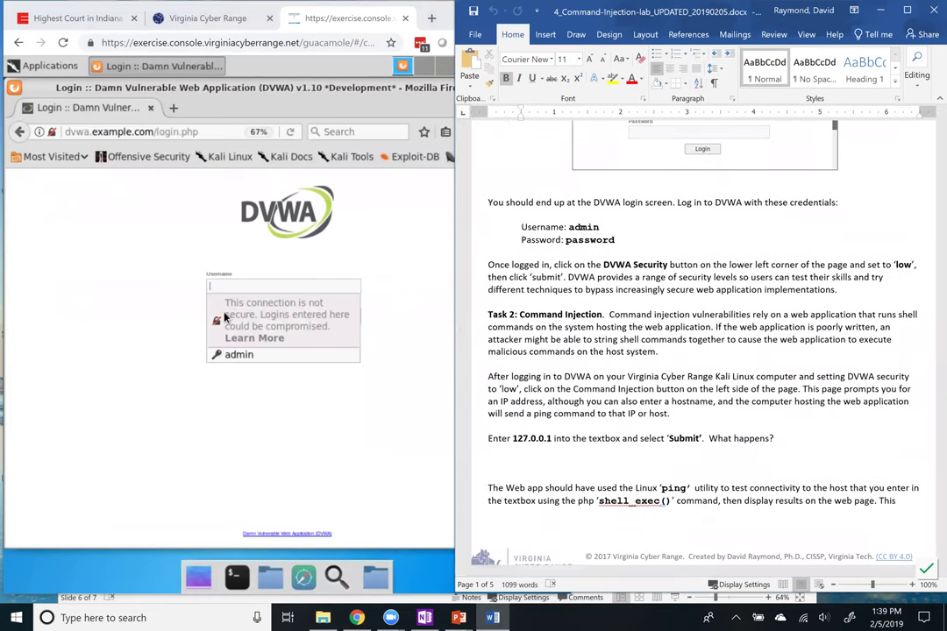
click(128, 375)
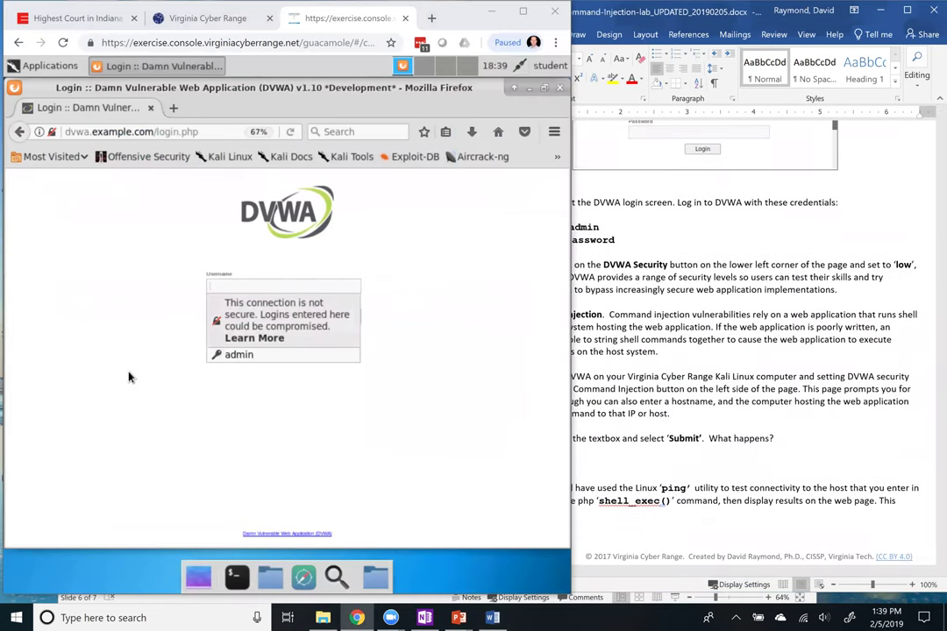
click(242, 286)
text(admin)
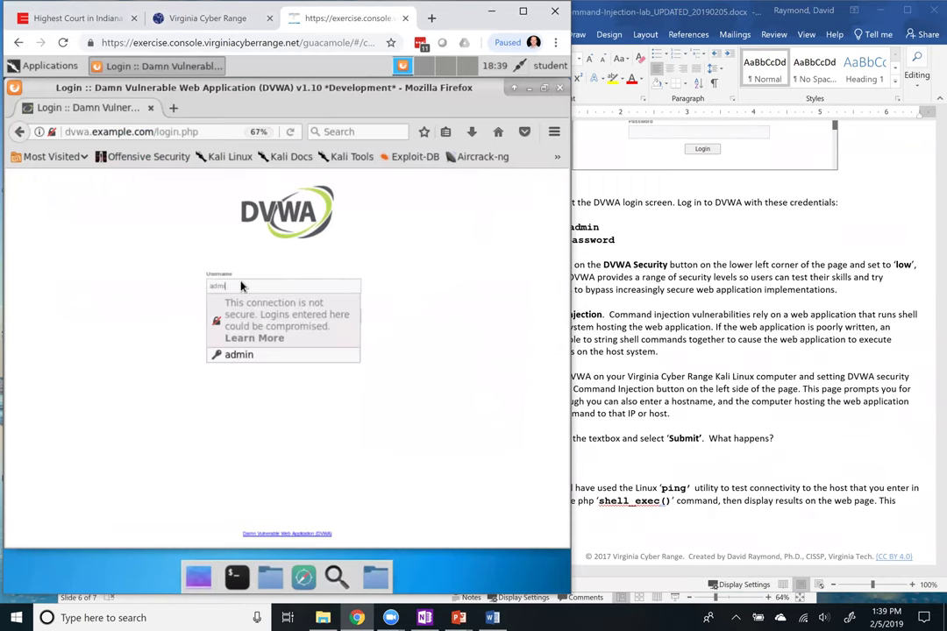
key(Tab)
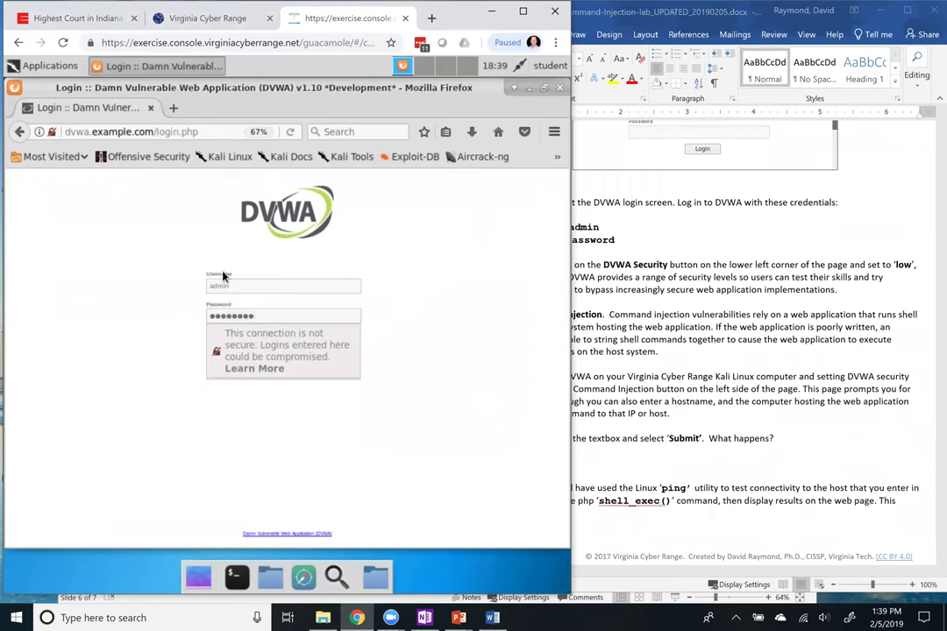
key(Return)
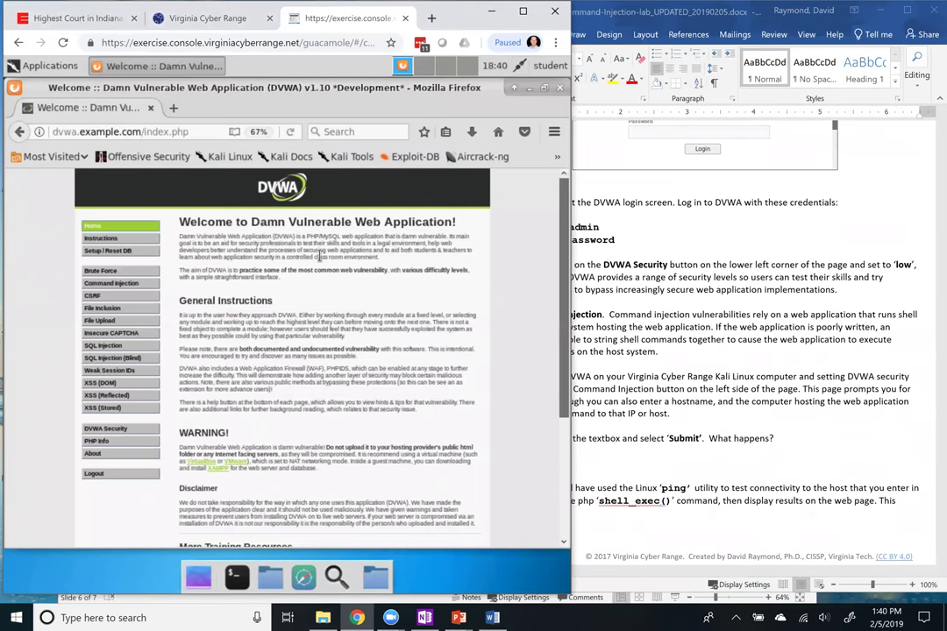
Scroll the DVWA welcome page, which reports security level impossible, and open Firefox's main menu
scroll(321, 255, down, 5)
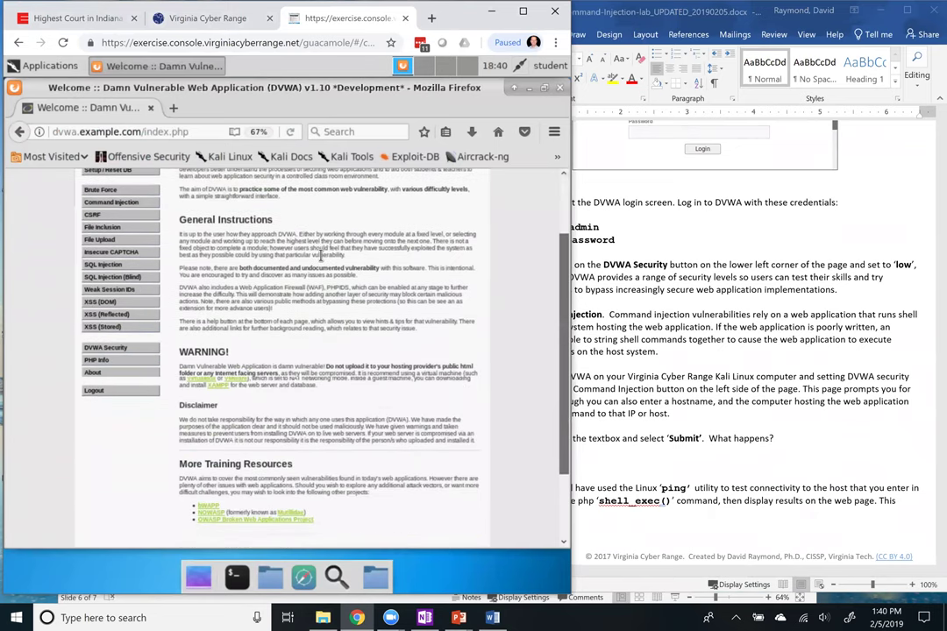
right_click(320, 260)
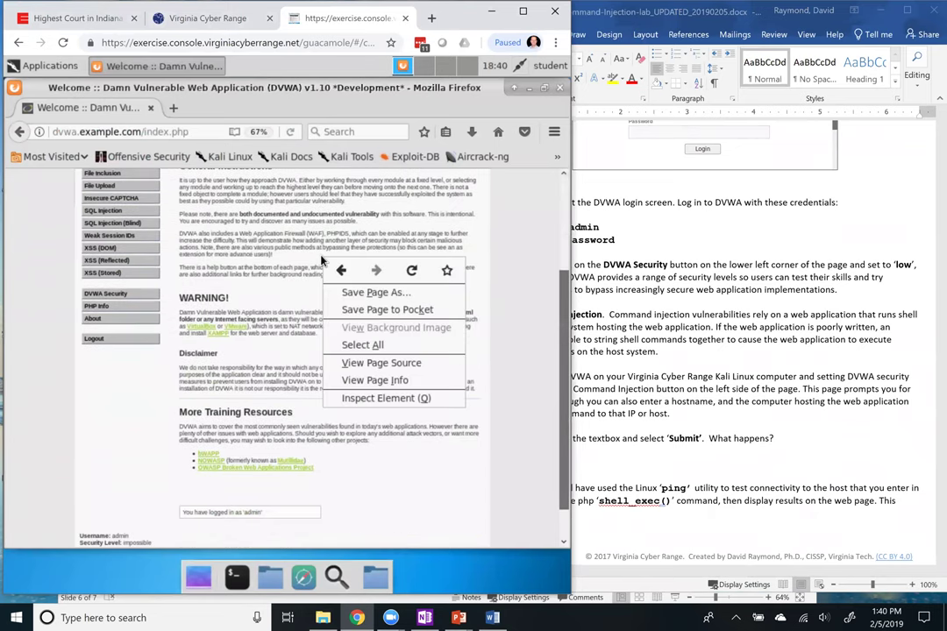
click(200, 229)
scroll(200, 227, up, 3)
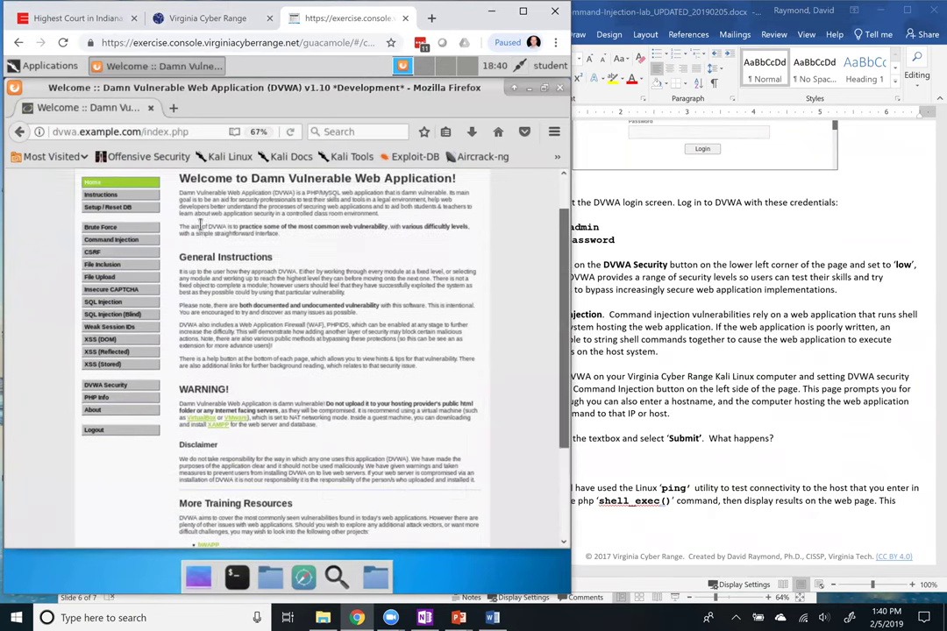
scroll(175, 221, up, 1)
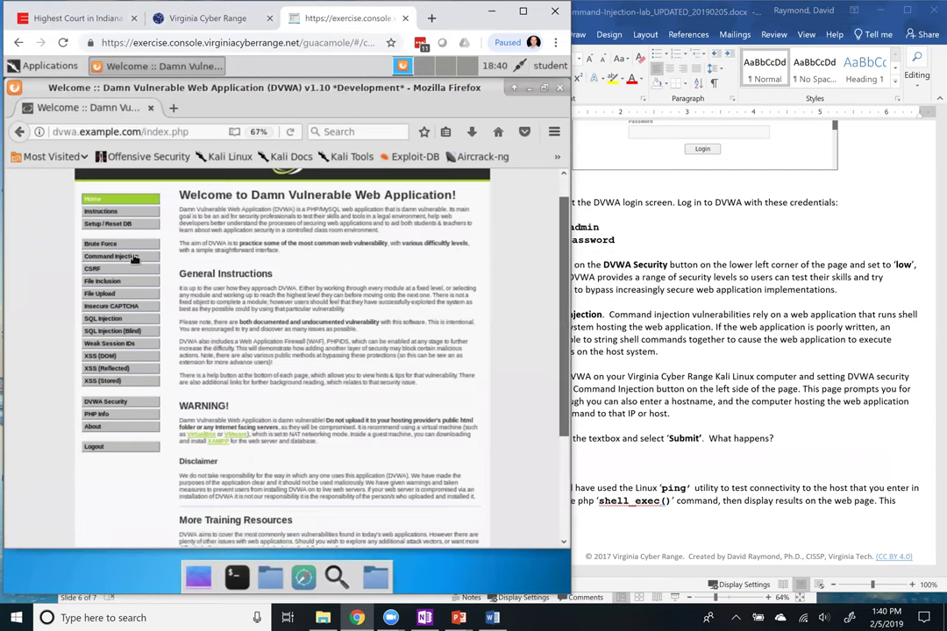
scroll(176, 341, down, 2)
scroll(176, 341, down, 5)
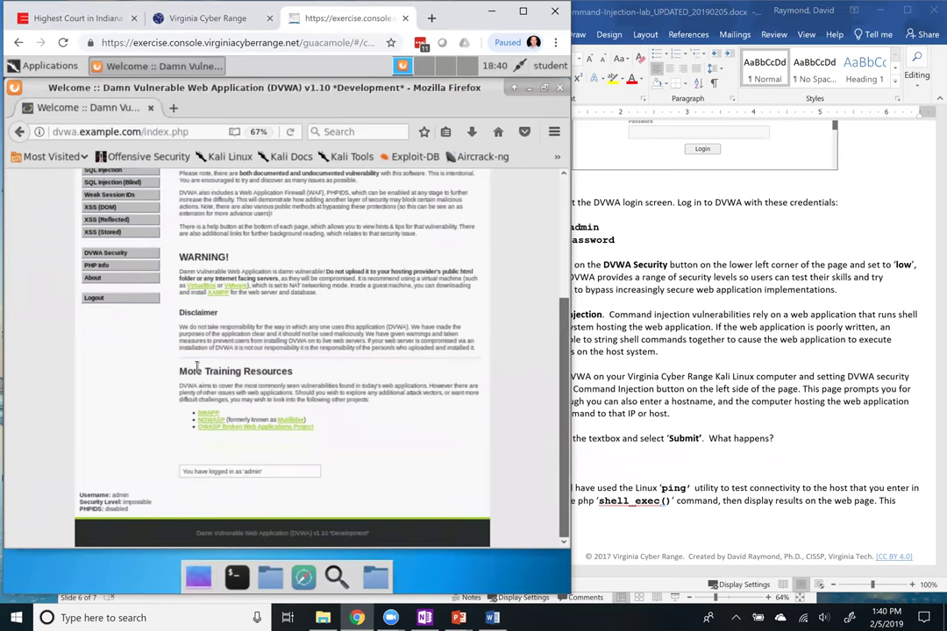
click(554, 132)
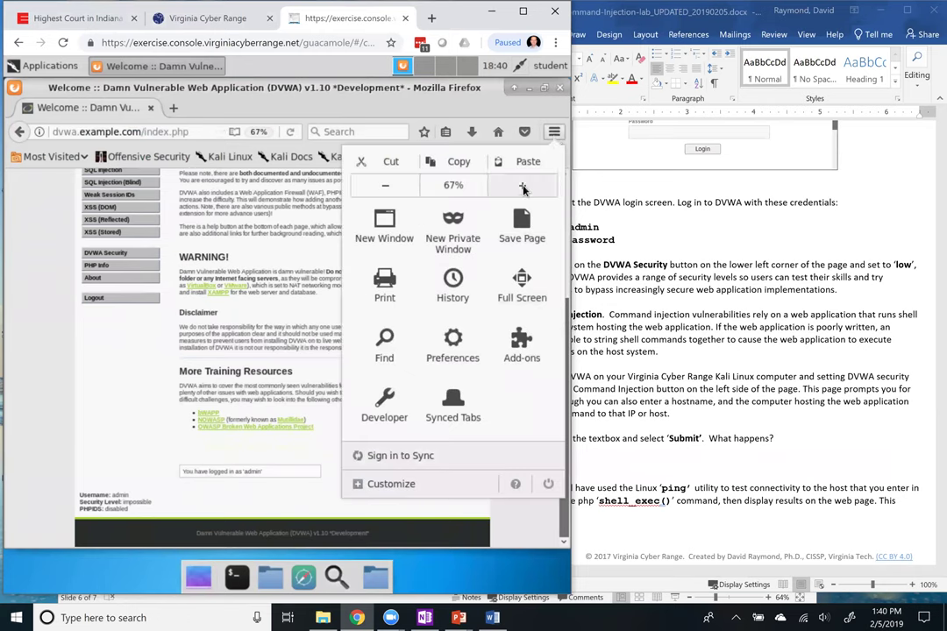
Zoom the DVWA page to 80% and close the Firefox menu
click(522, 185)
click(105, 326)
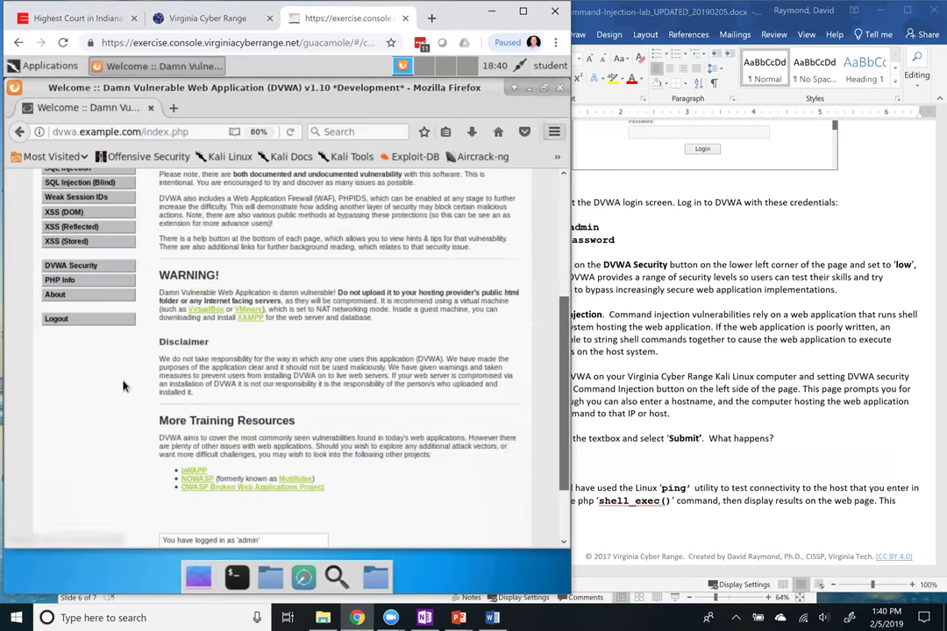
scroll(122, 385, down, 2)
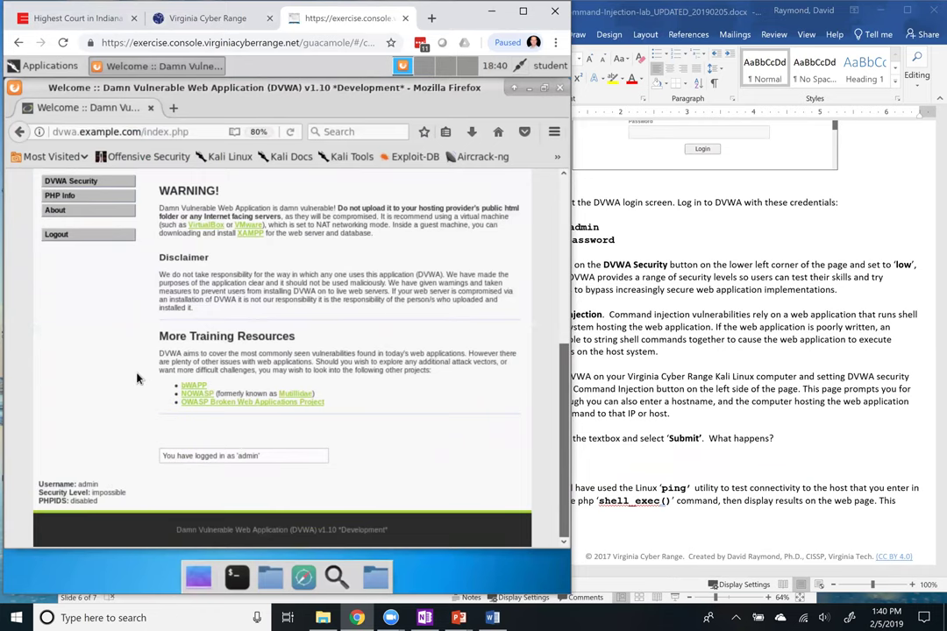
scroll(135, 378, up, 5)
scroll(136, 378, down, 5)
Highlight the footer's 'impossible' security level value, then clear the highlight
double_click(104, 493)
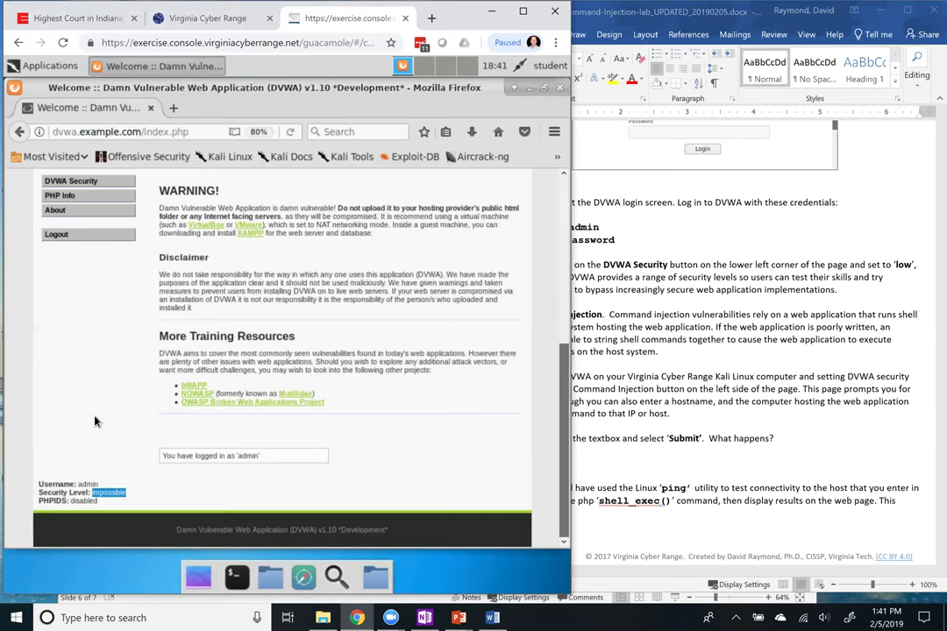
scroll(123, 355, up, 1)
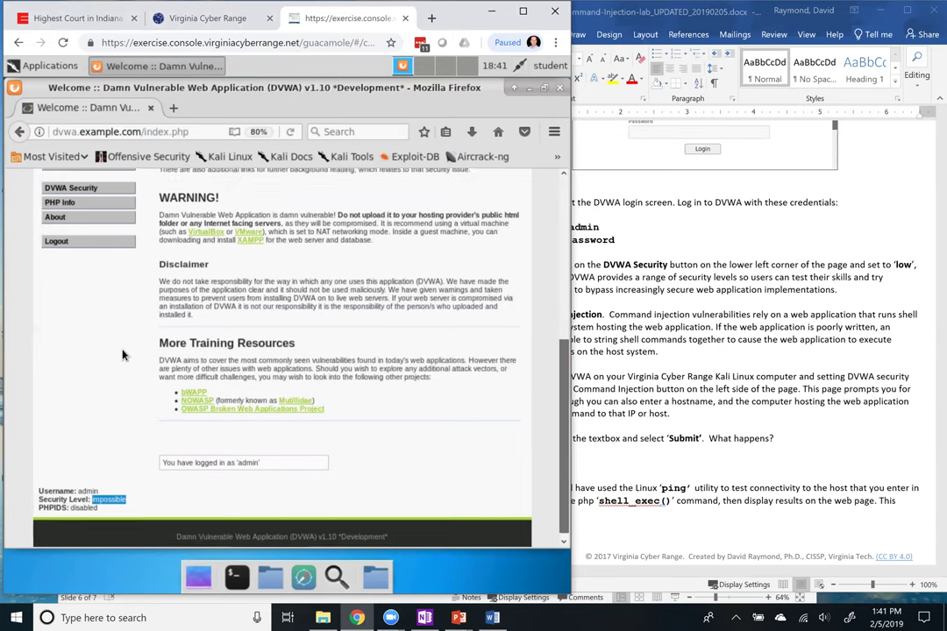
scroll(121, 368, down, 1)
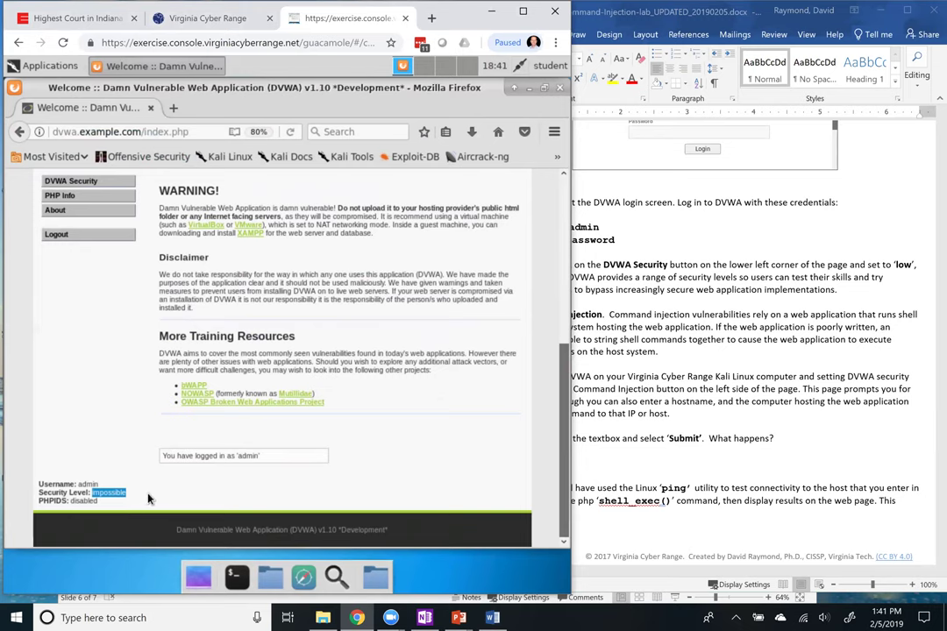
click(105, 493)
scroll(146, 390, up, 3)
scroll(147, 390, up, 2)
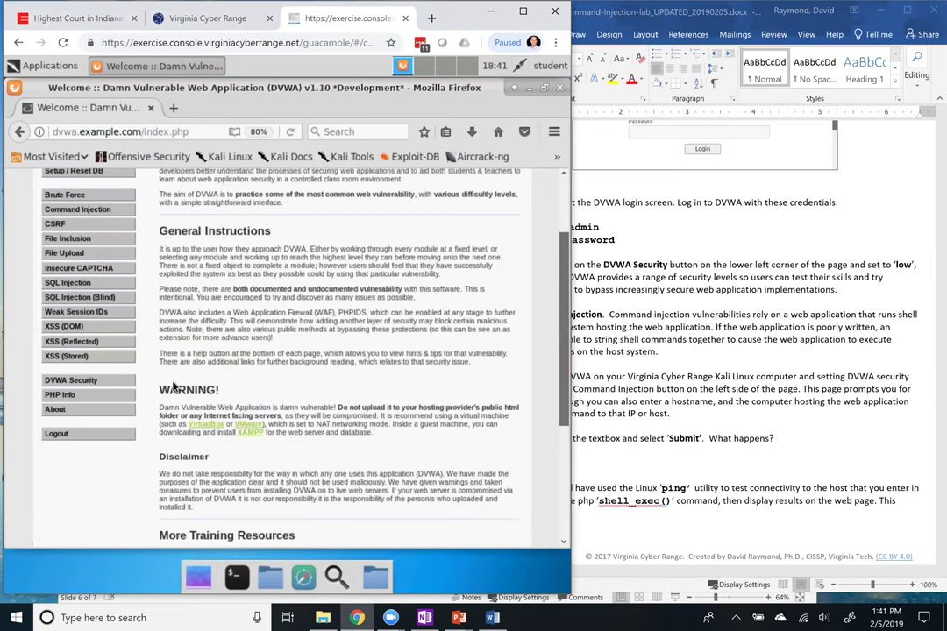
Set the DVWA Security level to Low and submit, confirming 'Security level is currently: low'
click(88, 382)
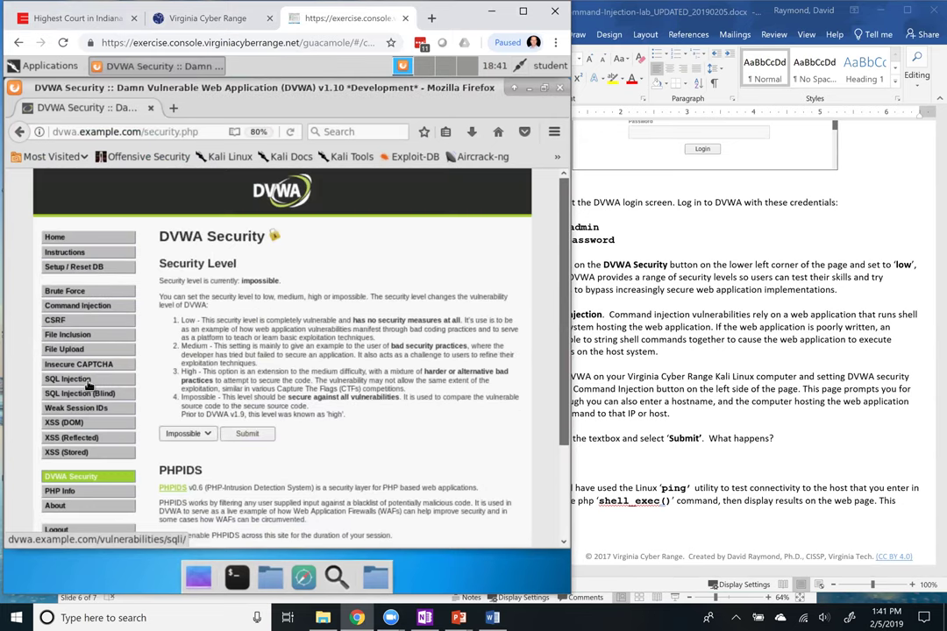
click(200, 437)
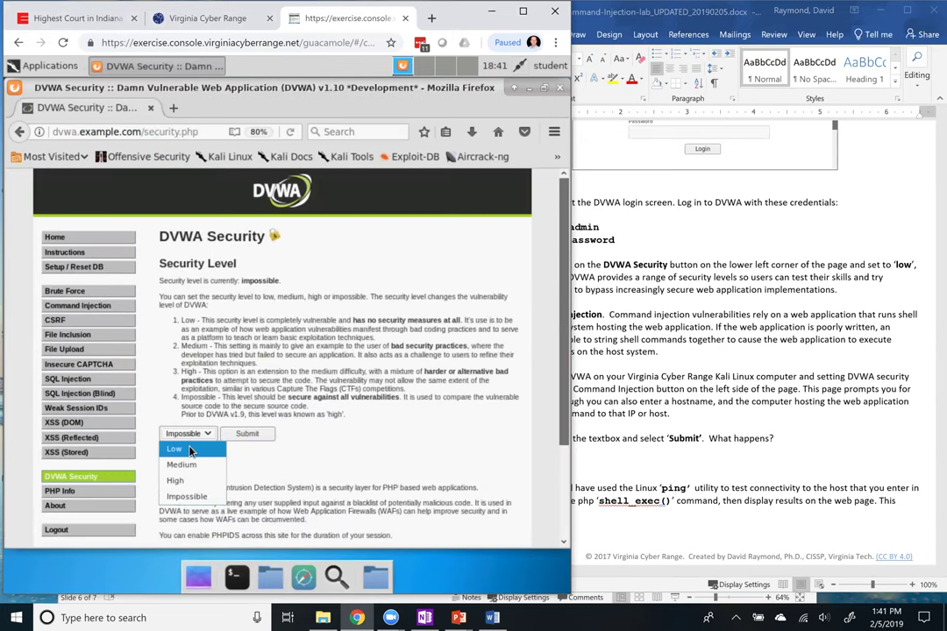
click(190, 449)
click(249, 435)
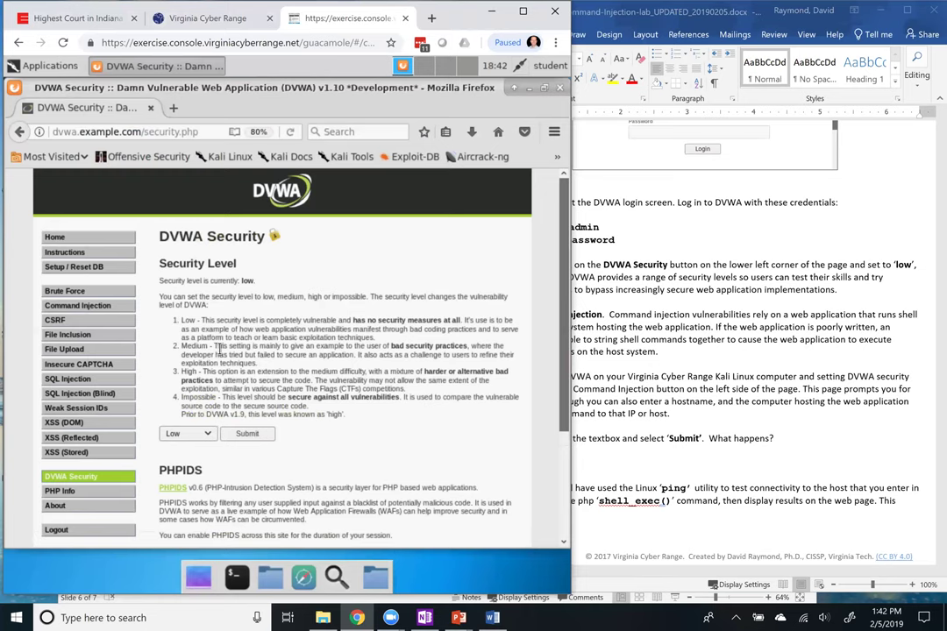
scroll(220, 349, down, 3)
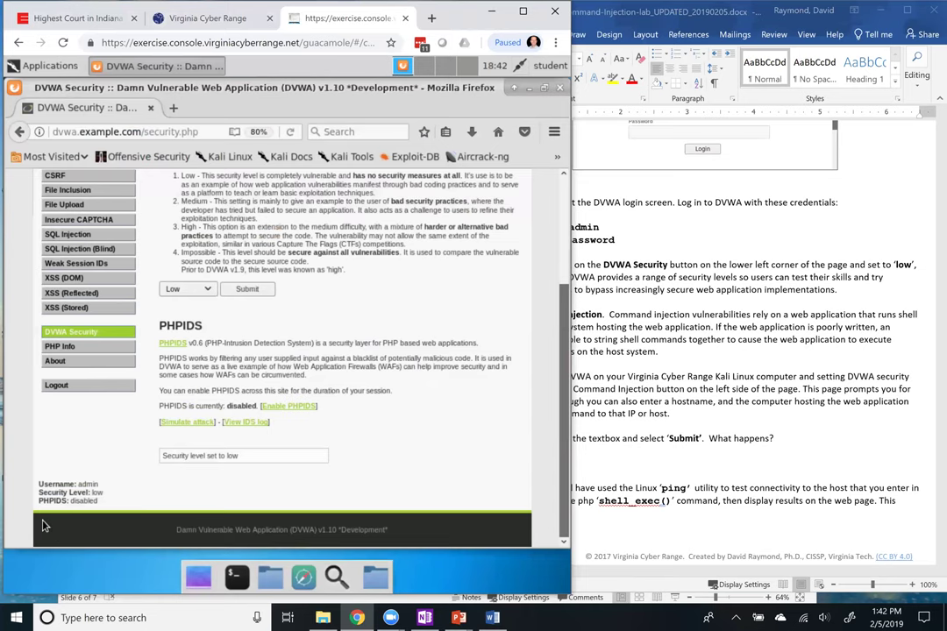
scroll(101, 395, up, 3)
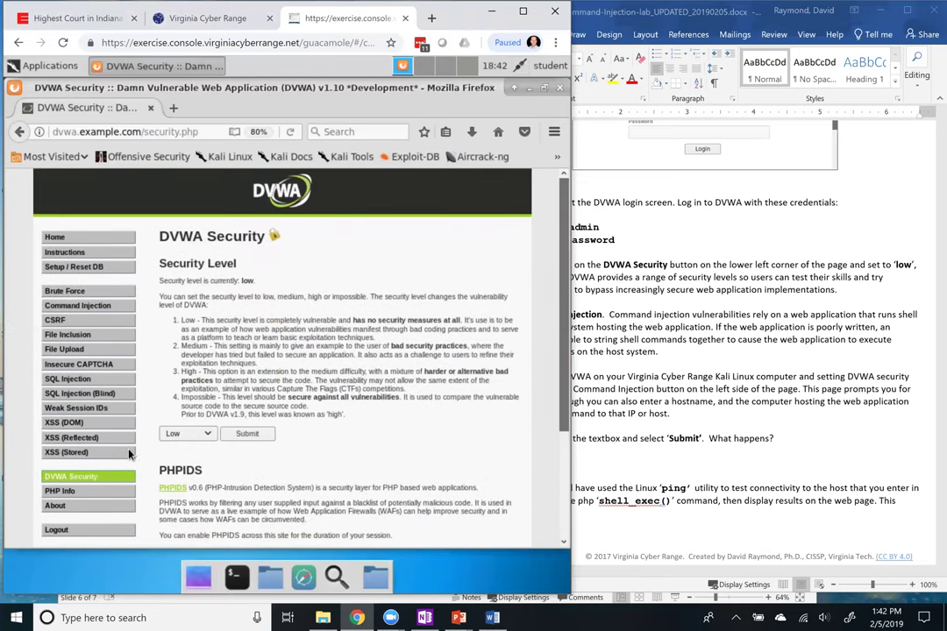
Open DVWA's Command Injection page and scroll the Word handout to the Task 2 instructions
click(77, 306)
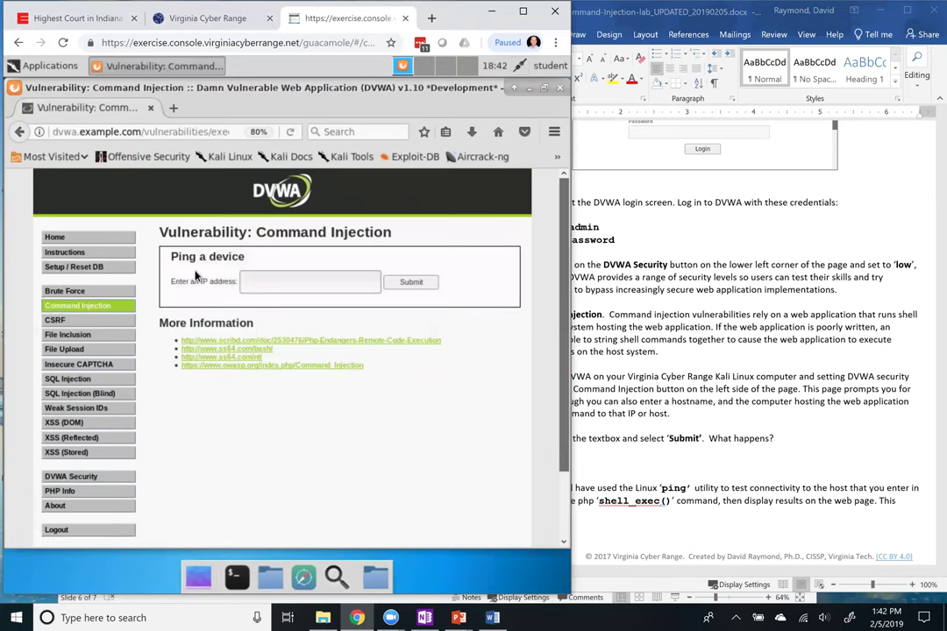
click(259, 281)
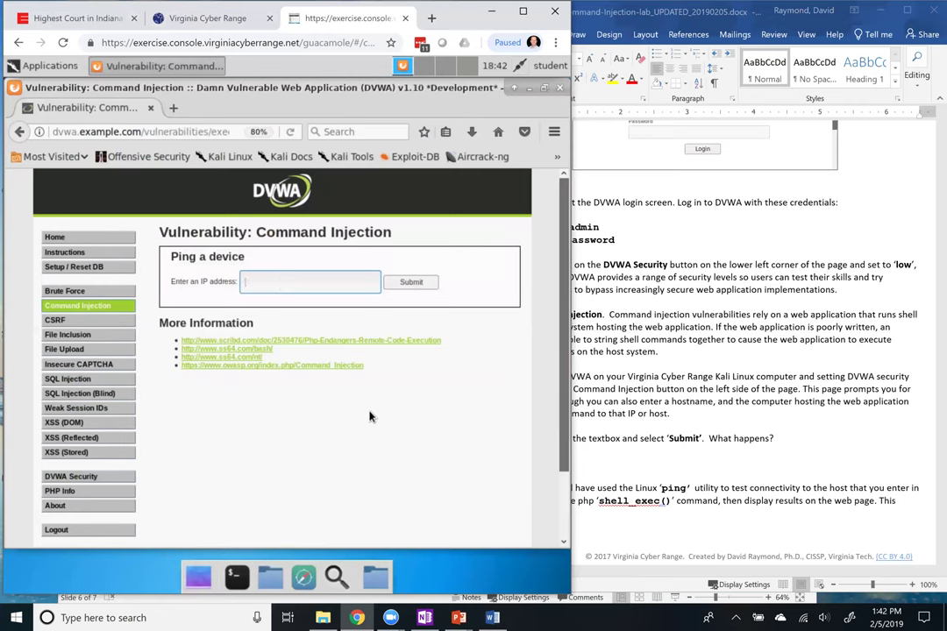
click(640, 328)
scroll(755, 383, down, 9)
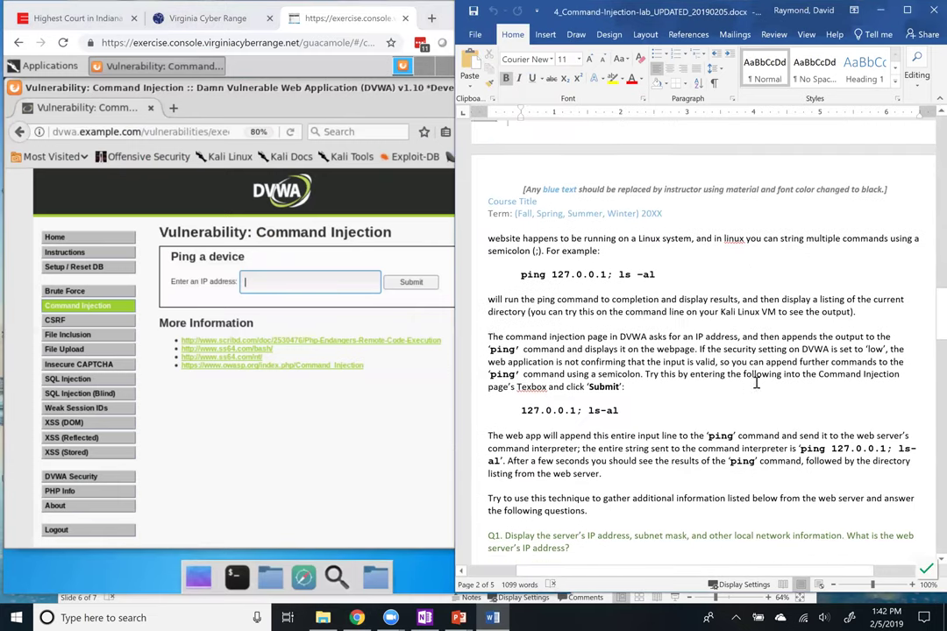
scroll(755, 383, up, 5)
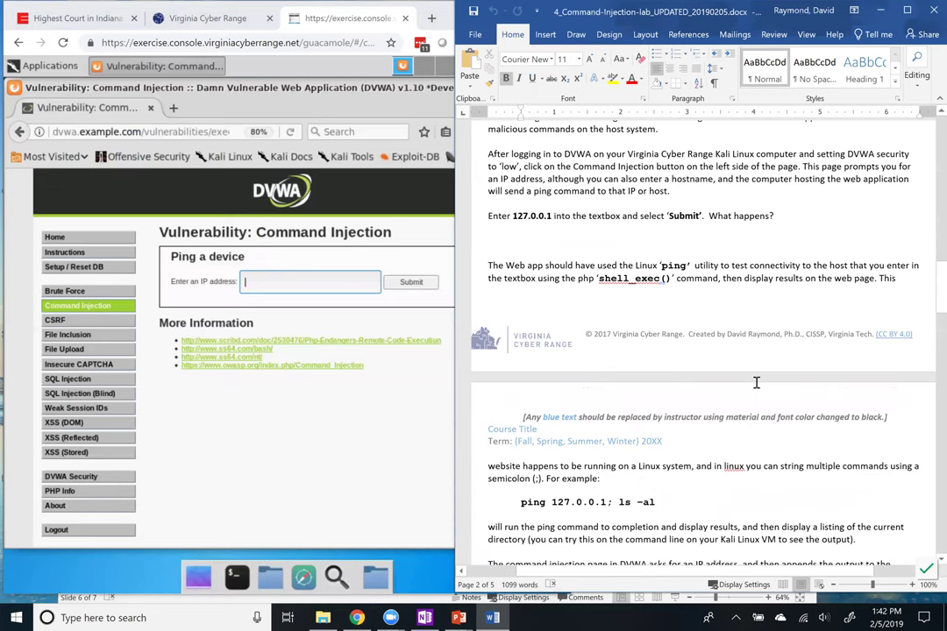
scroll(756, 383, up, 4)
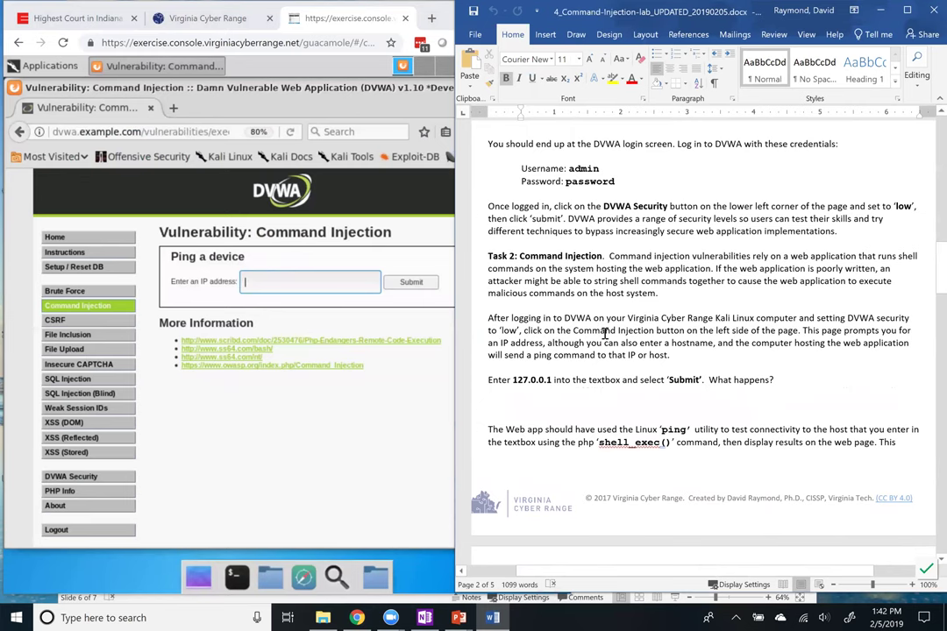
scroll(596, 341, down, 1)
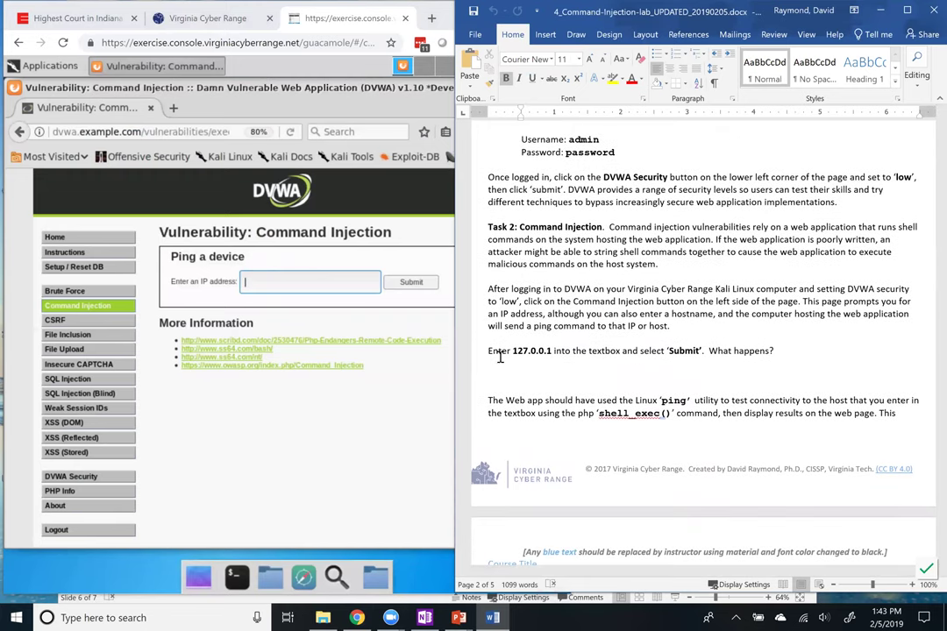
Ping 127.0.0.1 from the Command Injection form and ink a 'ping [IP]' note under 'What happens?'
click(285, 281)
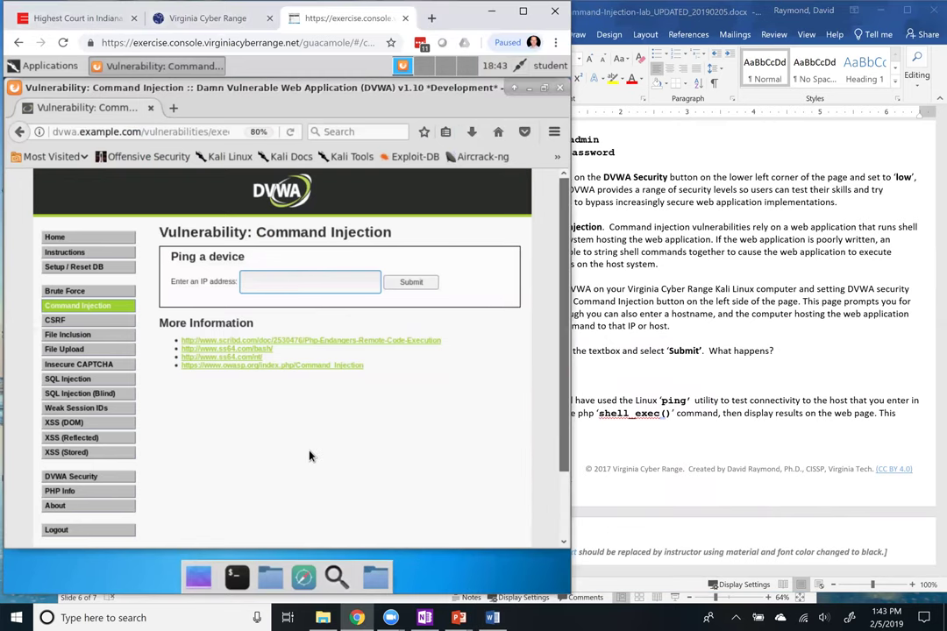
text(127)
text(.0127.0.0.1)
key(Return)
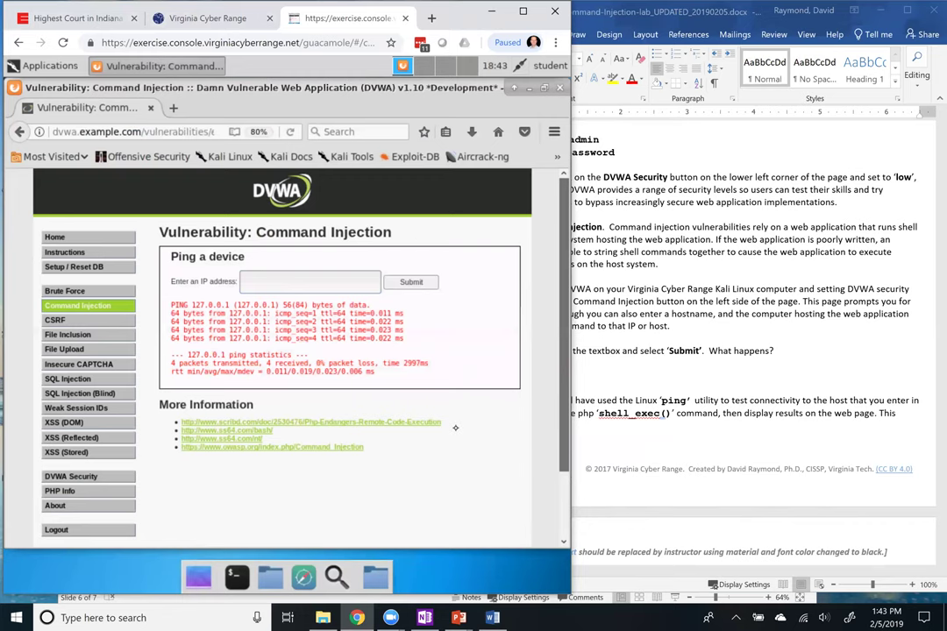
mouse_move(662, 384)
mouse_down()
mouse_move(673, 372)
mouse_move(682, 383)
mouse_move(761, 380)
mouse_up()
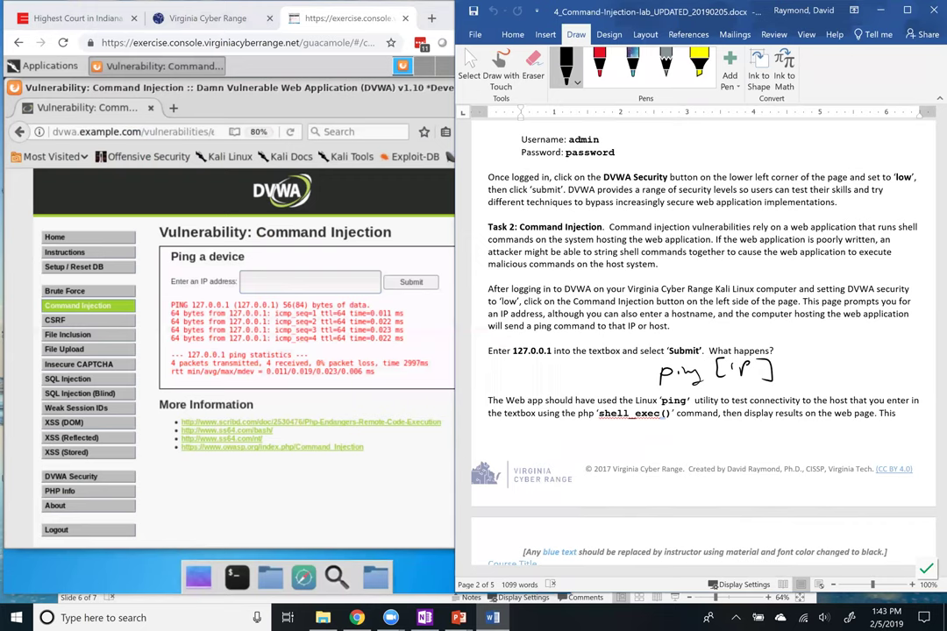
Widen the browser window over the Word handout
drag(455, 428, 571, 427)
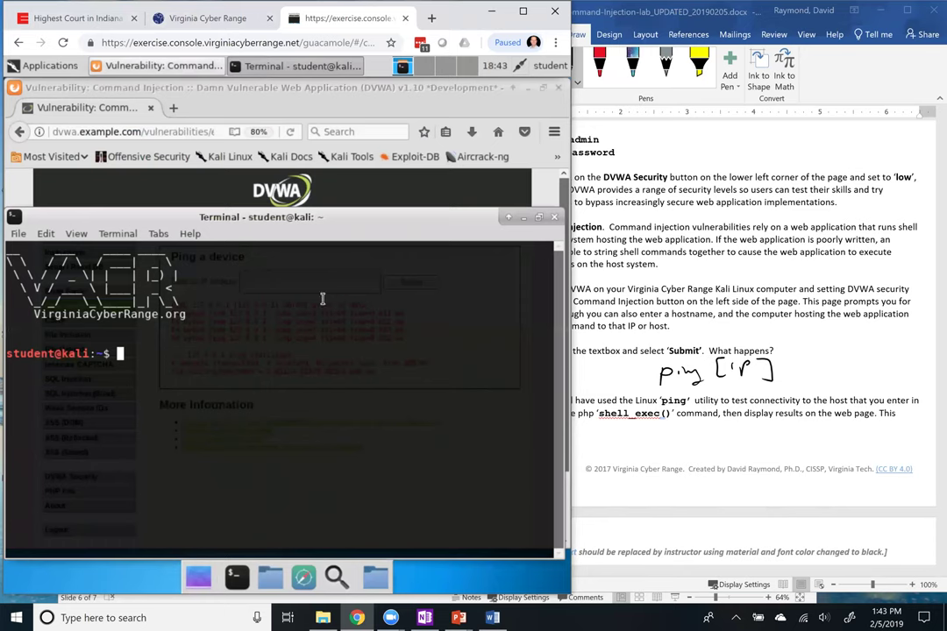
Run ifconfig in the Kali terminal, select eth0 (10.1.145.164), and return to the DVWA IP field
drag(367, 210, 307, 290)
text(ifconfig)
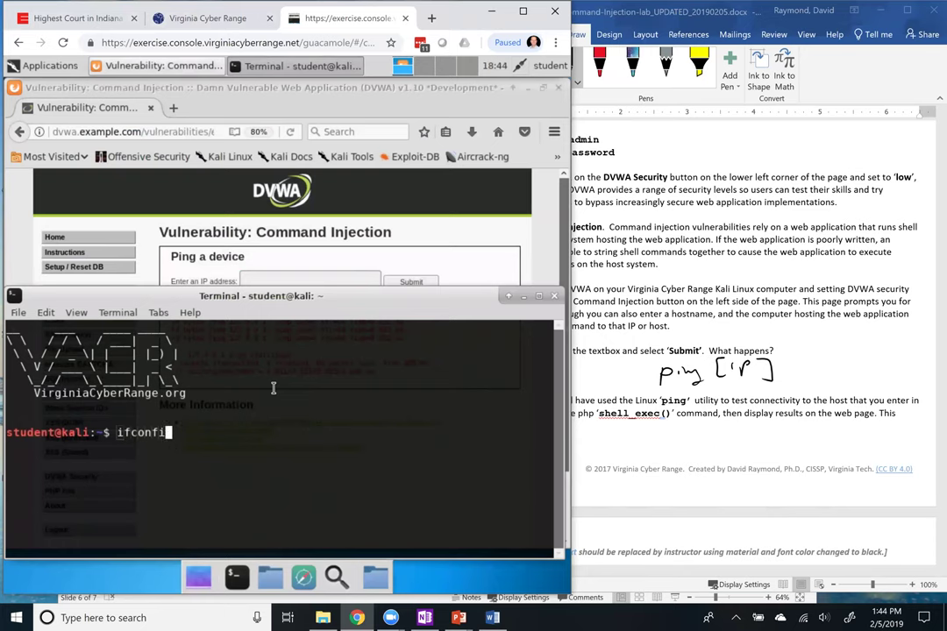
key(Return)
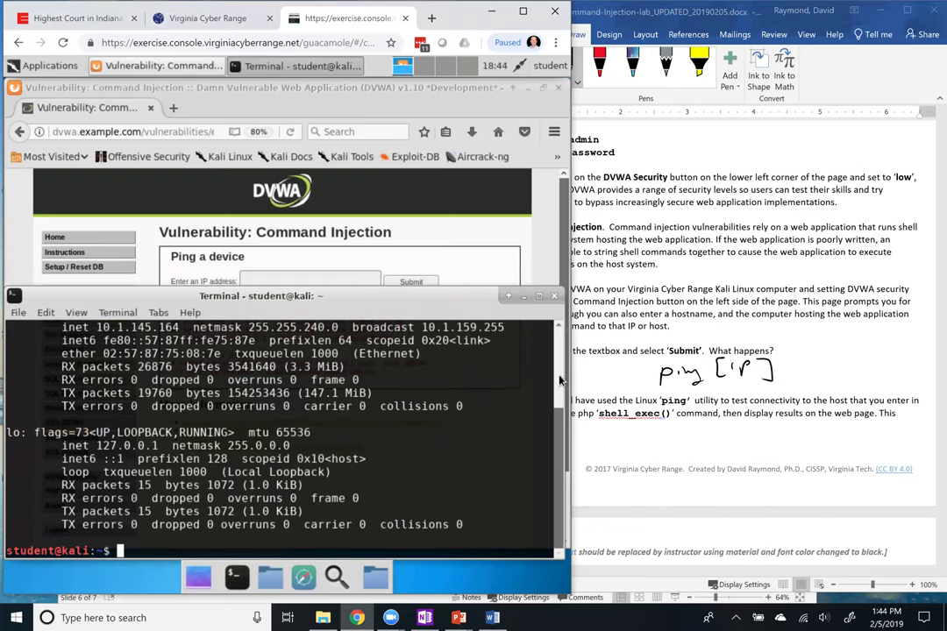
scroll(559, 380, up, 2)
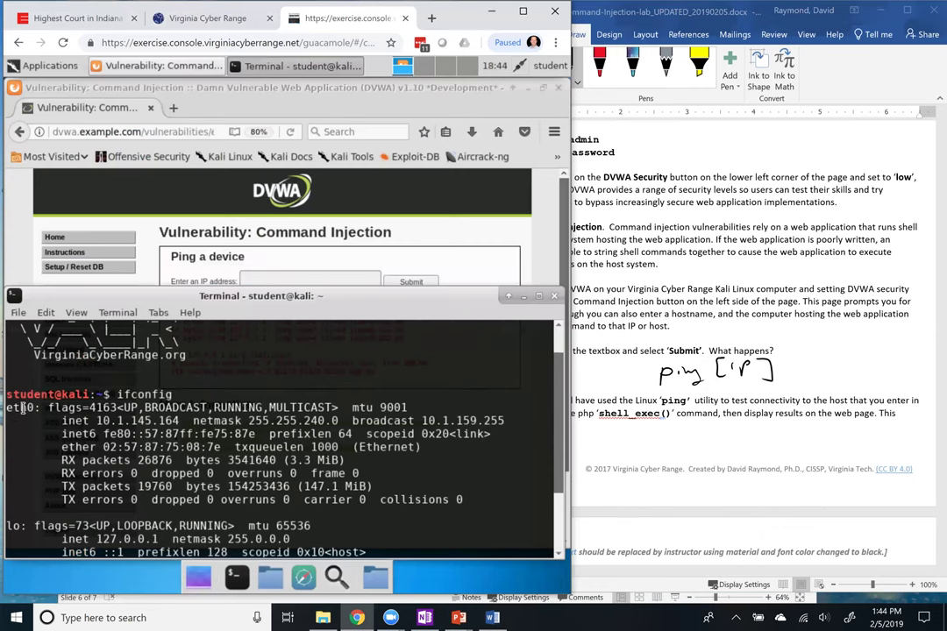
double_click(22, 407)
click(263, 281)
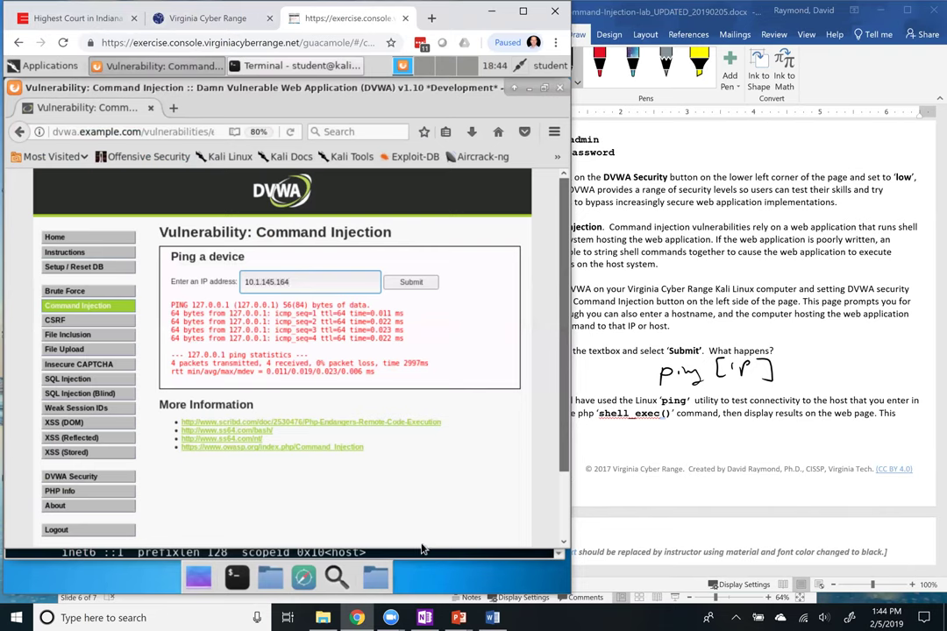
Check Kali's address with ifconfig, then ping 10.1.145.164 on DVWA's Command Injection page
click(415, 554)
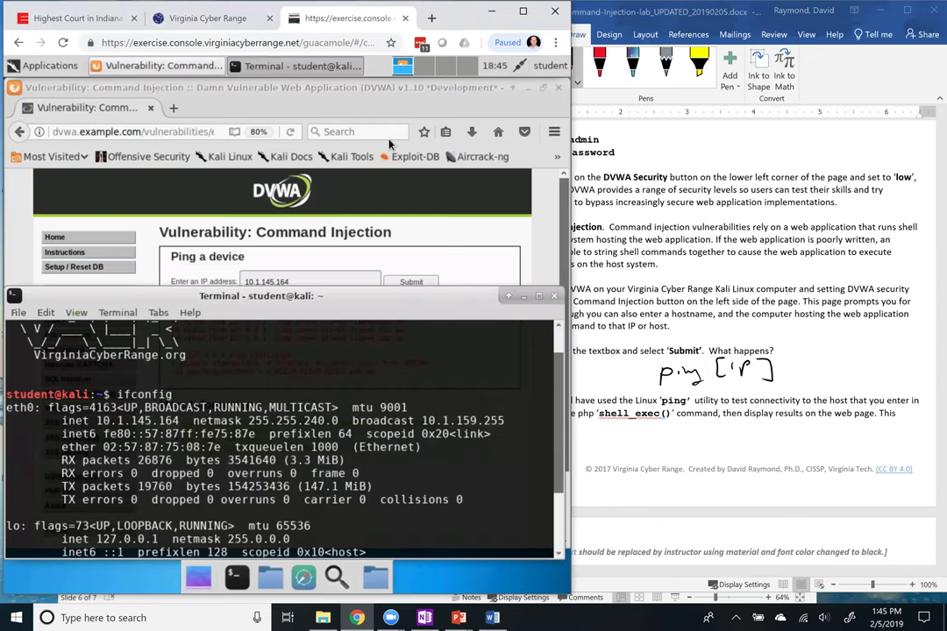
click(315, 77)
click(410, 282)
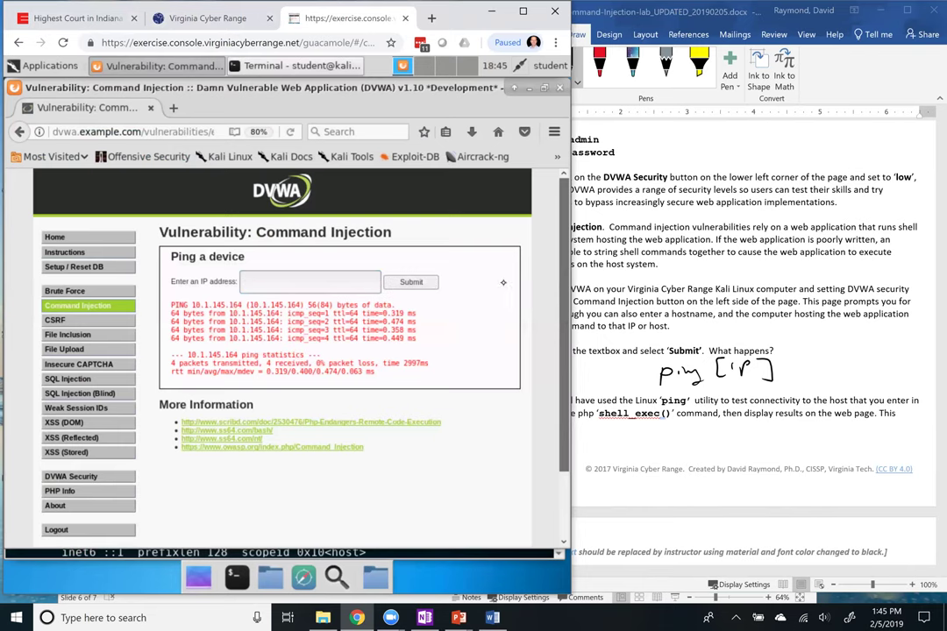
key(alt+Tab)
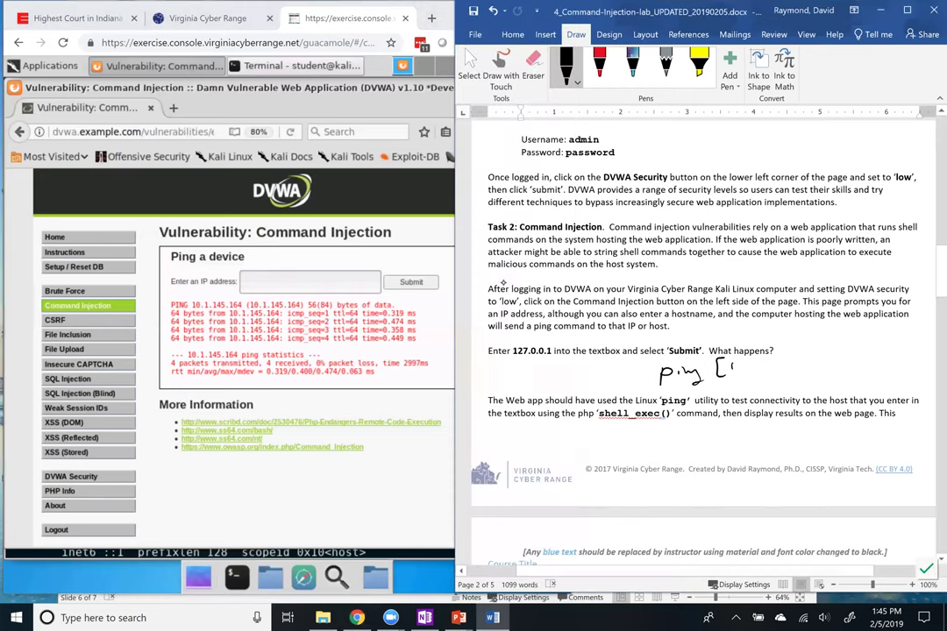
Remove the [IP] placeholder ink, then handwrite and undo a trial 127.0.0.1
key(ctrl+z)
key(ctrl+z)
key(ctrl+z)
key(ctrl+z)
drag(714, 366, 713, 385)
drag(721, 369, 738, 384)
mouse_move(743, 368)
mouse_down()
mouse_move(752, 387)
mouse_move(791, 368)
mouse_move(854, 375)
mouse_up()
click(774, 377)
click(811, 379)
click(836, 377)
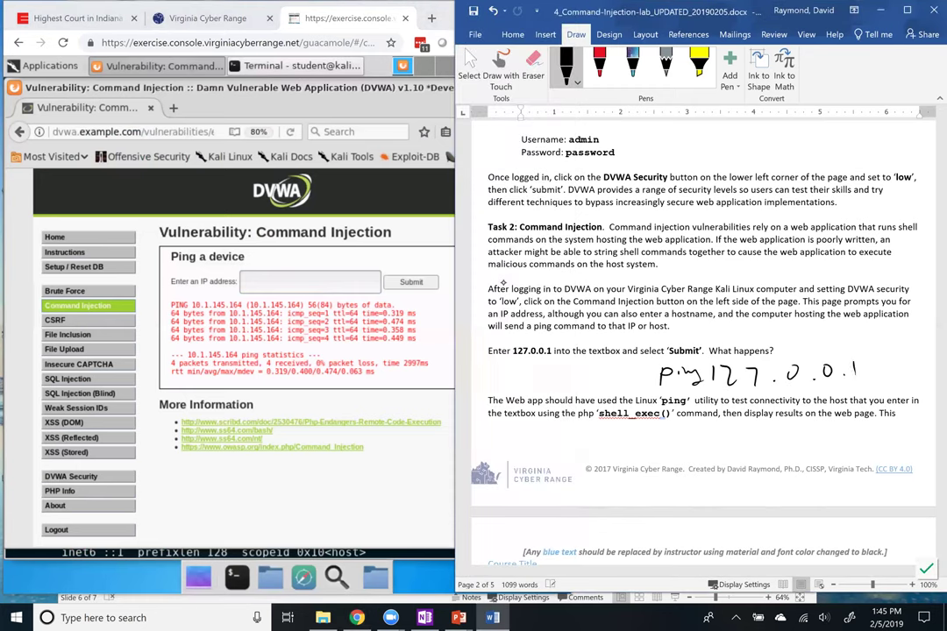
key(ctrl+z)
key(ctrl+z)
key(ctrl+z)
key(ctrl+z)
key(ctrl+z)
key(ctrl+z)
Handwrite 10.1.145.164 after 'ping' in the note
drag(725, 368, 786, 378)
click(747, 378)
click(772, 378)
drag(799, 358, 810, 377)
mouse_move(821, 357)
mouse_down()
mouse_move(829, 377)
mouse_move(830, 354)
mouse_move(853, 375)
mouse_up()
click(843, 372)
mouse_move(872, 351)
mouse_down()
mouse_move(867, 373)
mouse_move(892, 367)
mouse_up()
drag(889, 352, 889, 378)
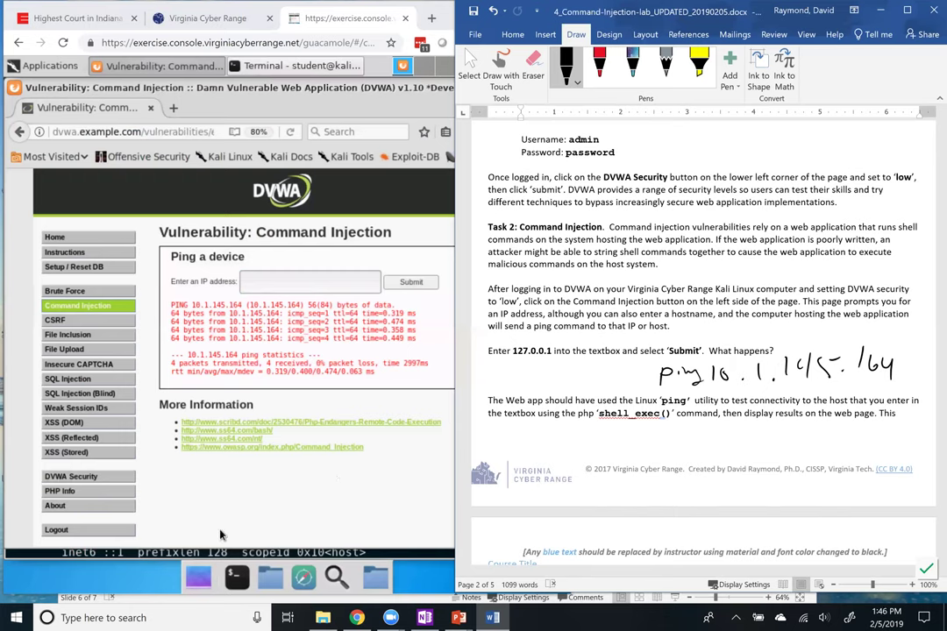
Open the Command Injection PHP source and enlarge it to show the full shell_exec ping code
click(265, 495)
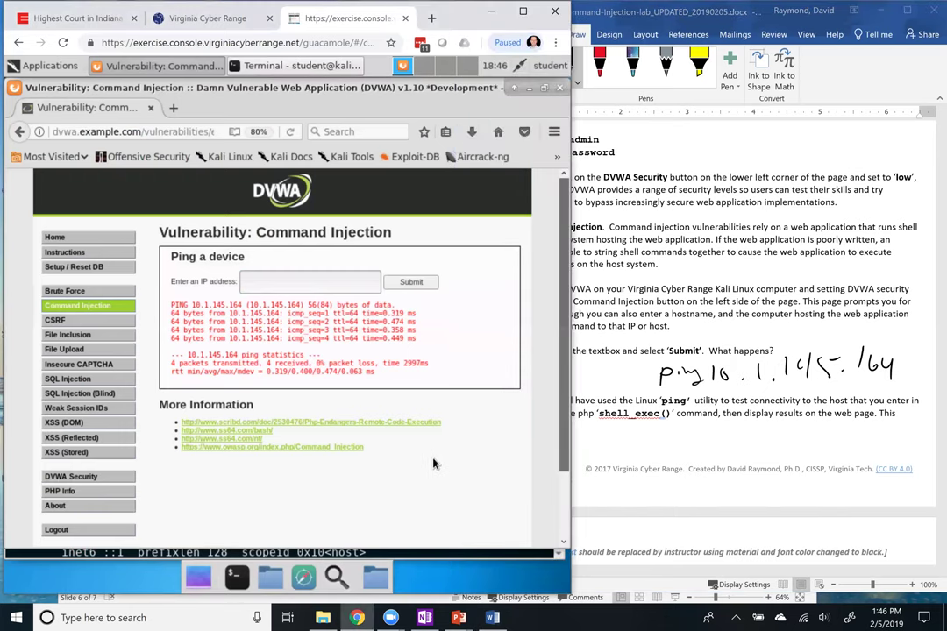
click(565, 526)
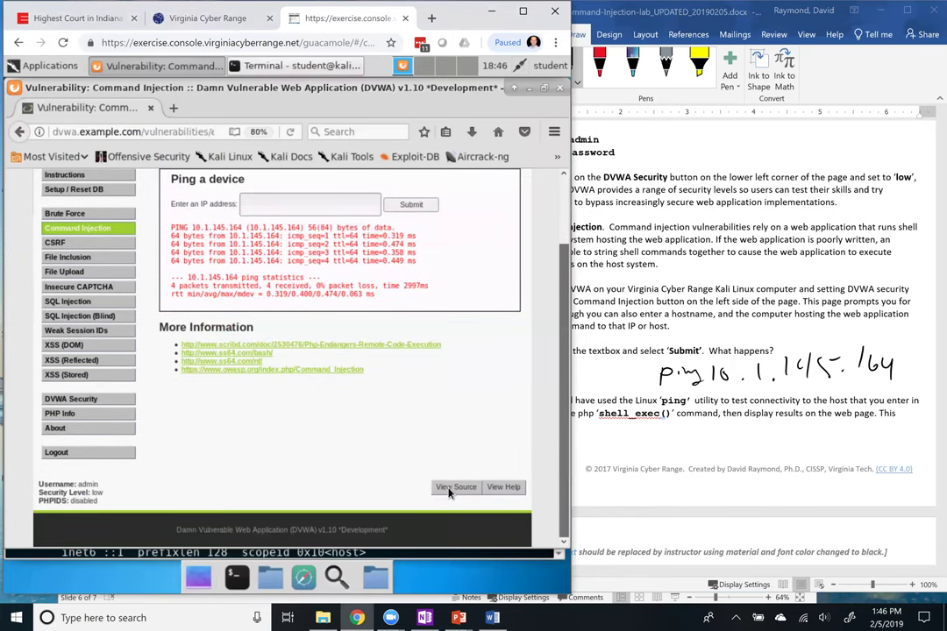
click(453, 487)
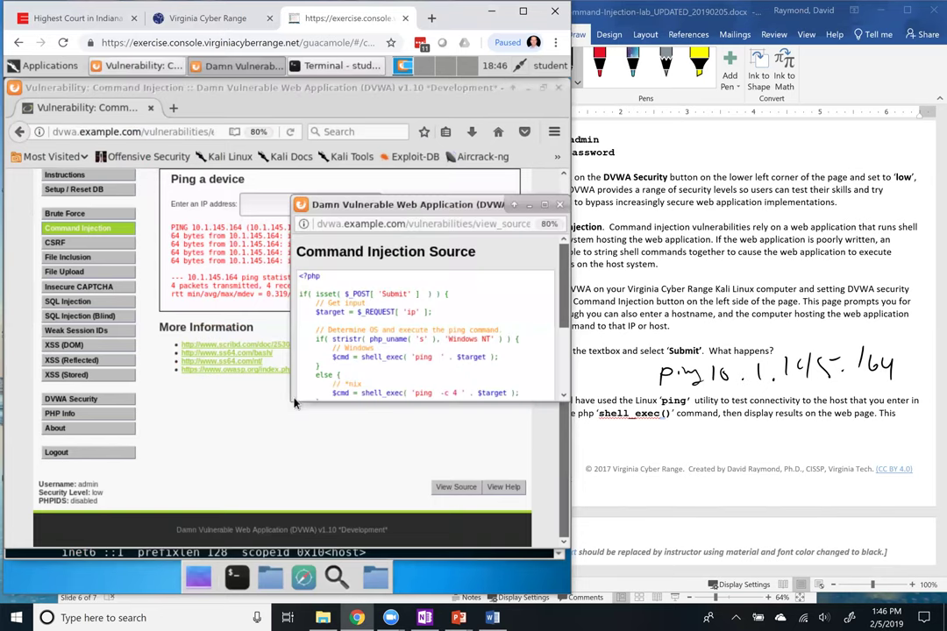
drag(293, 397, 72, 508)
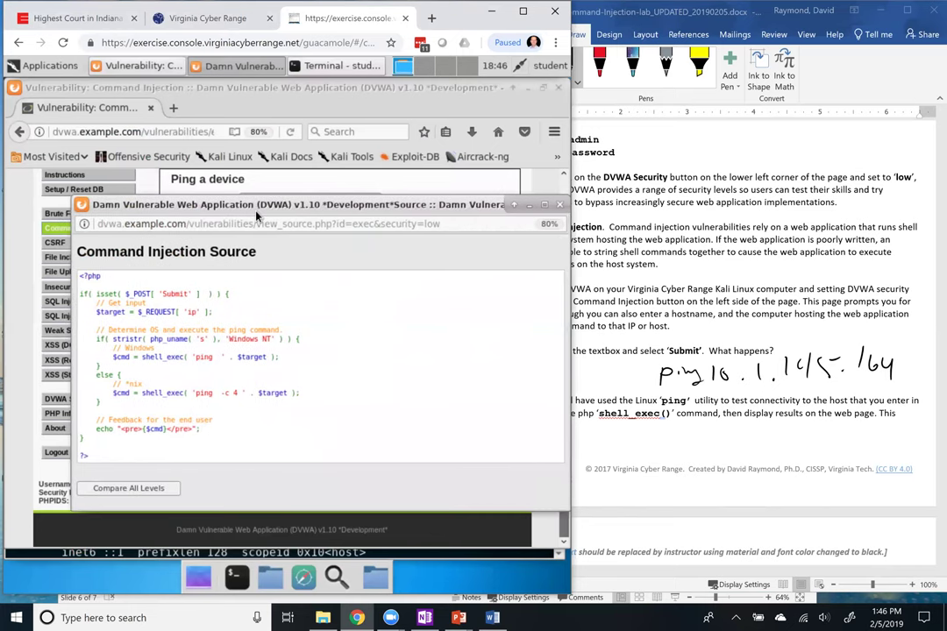
drag(256, 207, 244, 125)
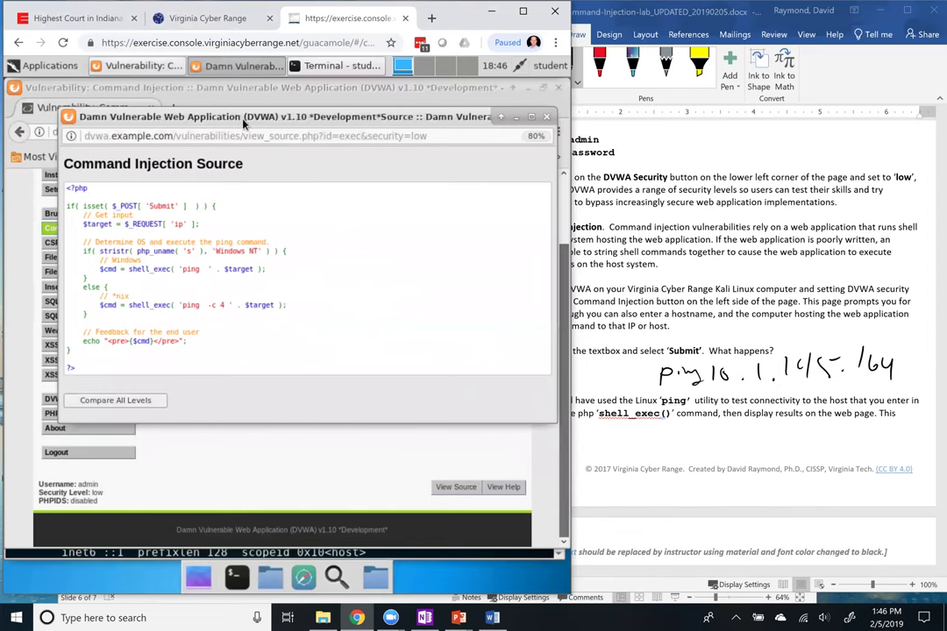
right_click(185, 218)
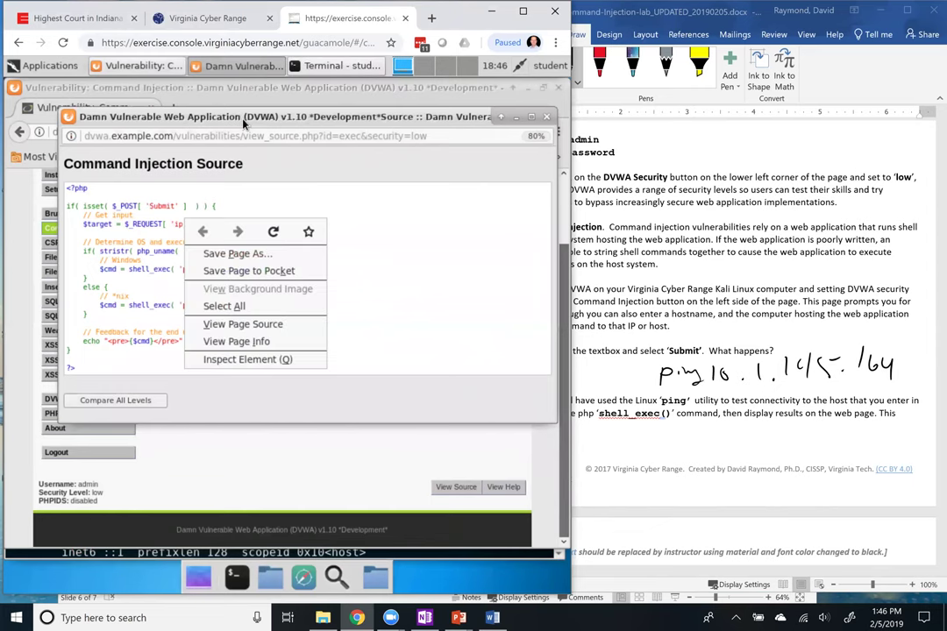
click(243, 124)
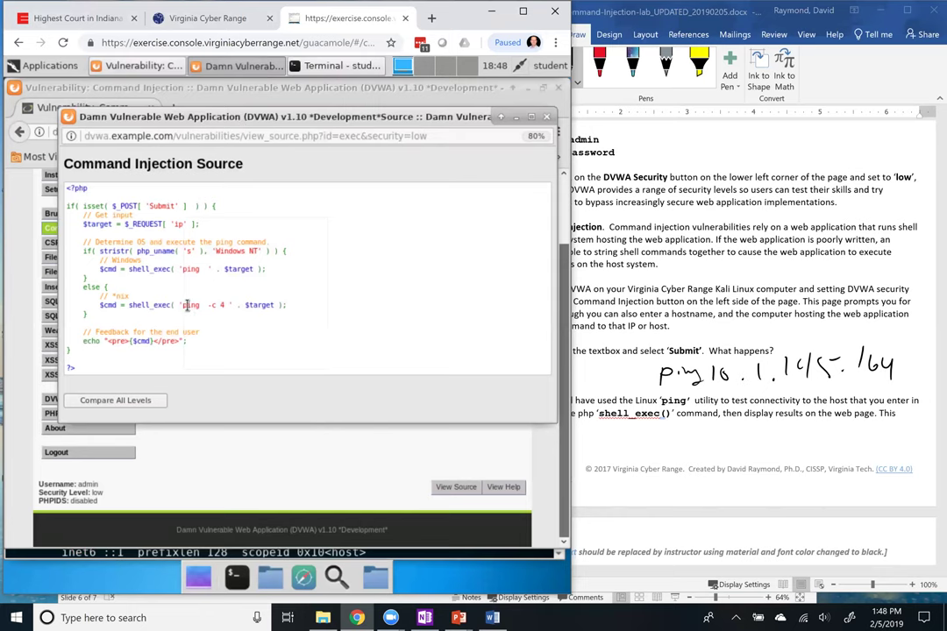
Run ping -c 4 127.0.0.1 in the Kali terminal: 4 sent, 4 received, 0% loss
click(193, 550)
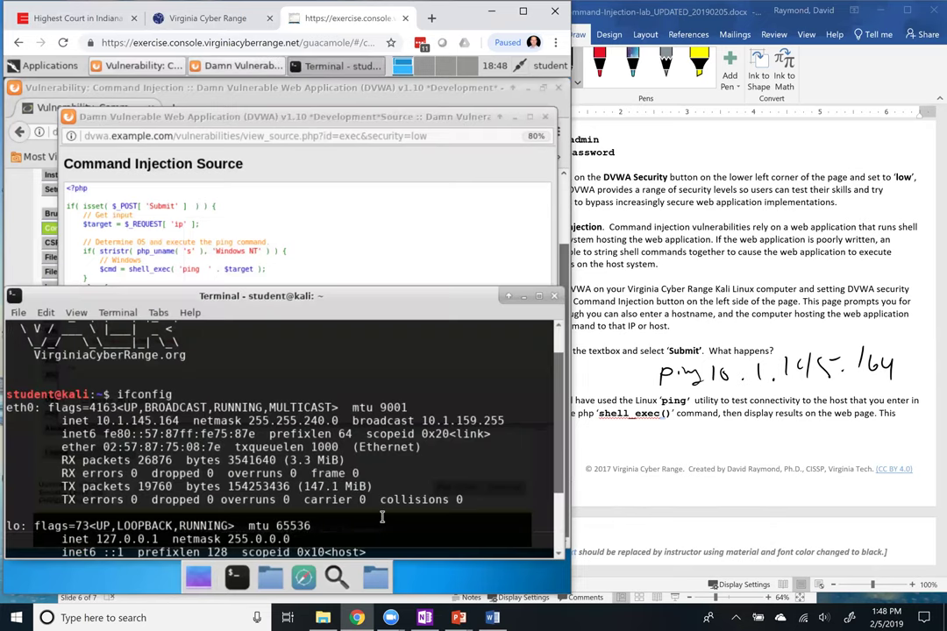
scroll(381, 517, down, 3)
text(ping )
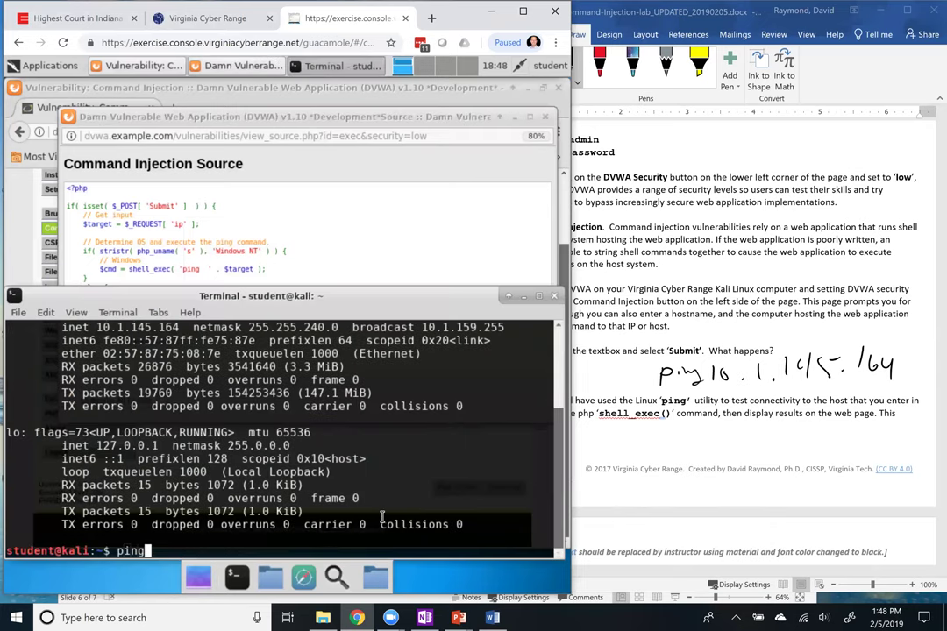
text(-c 4 127)
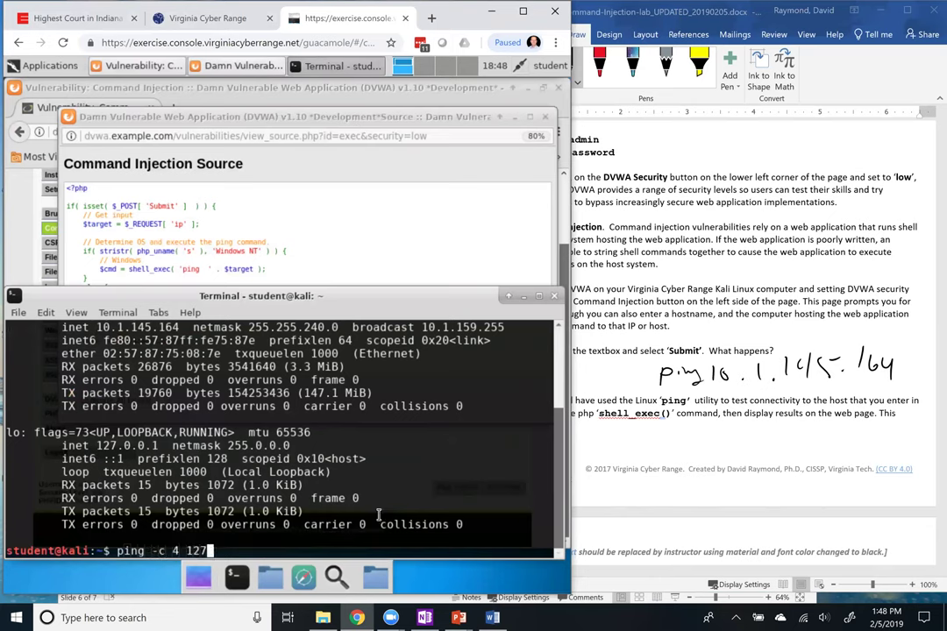
text(.0.0.1)
key(Return)
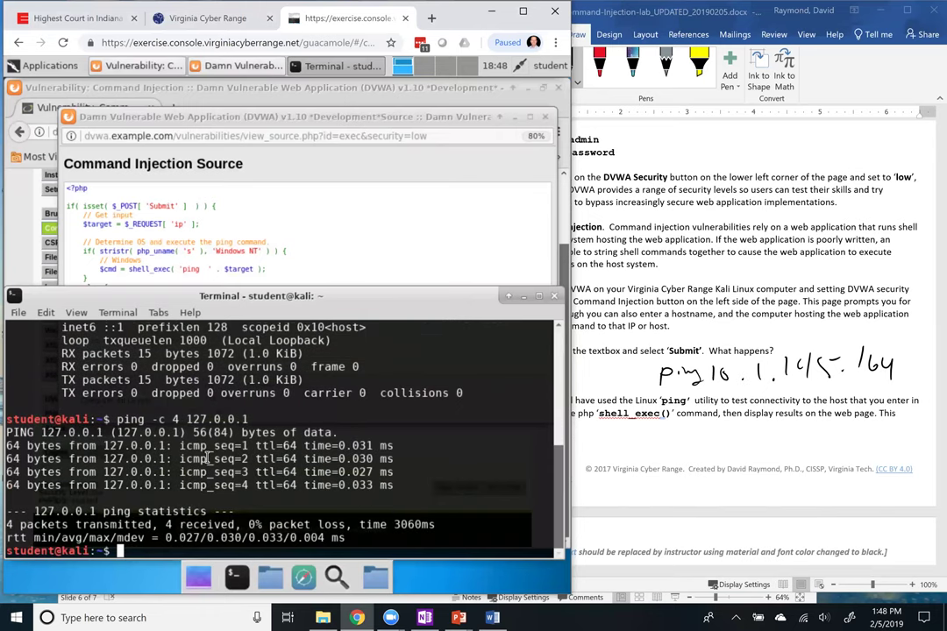
click(283, 89)
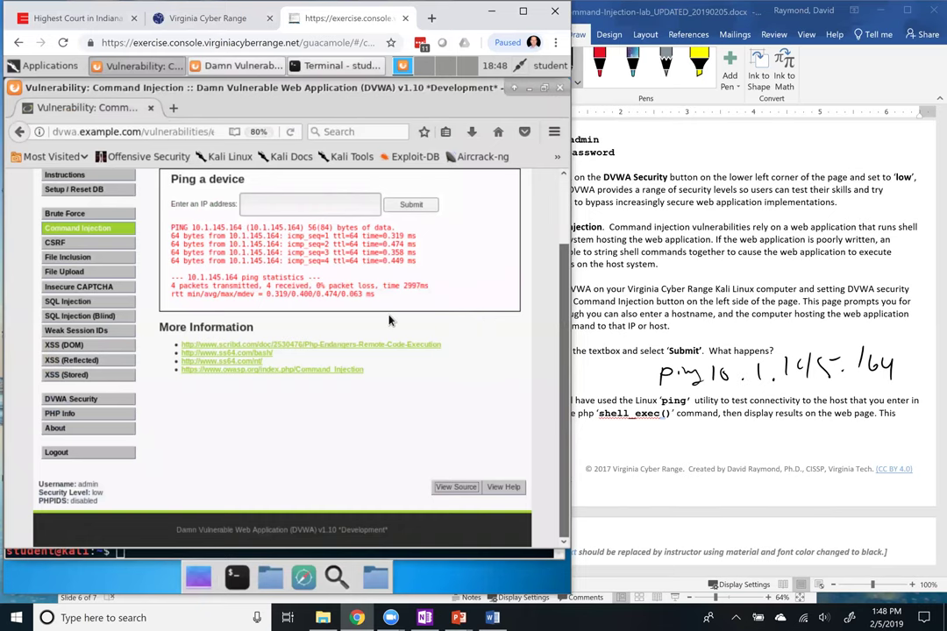
Ink a semicolon after 164 in the handwritten ping note
scroll(390, 320, up, 2)
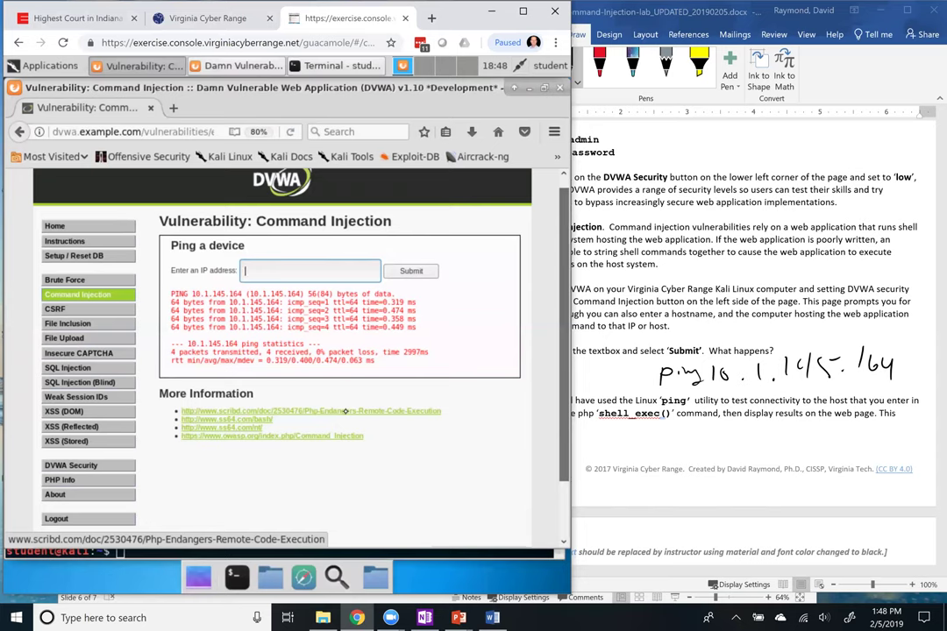
mouse_move(896, 363)
mouse_down()
mouse_move(893, 375)
mouse_move(911, 372)
mouse_up()
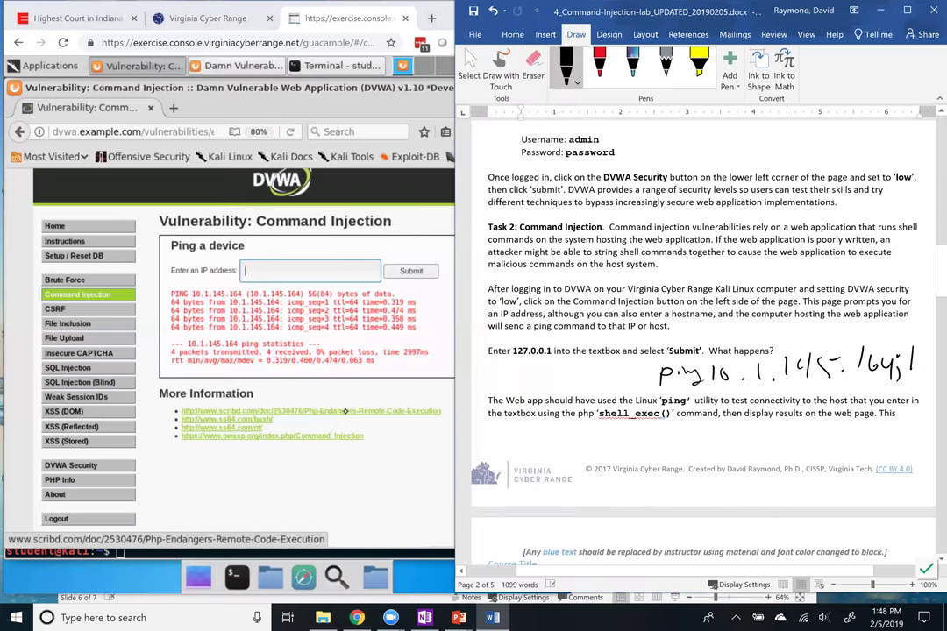
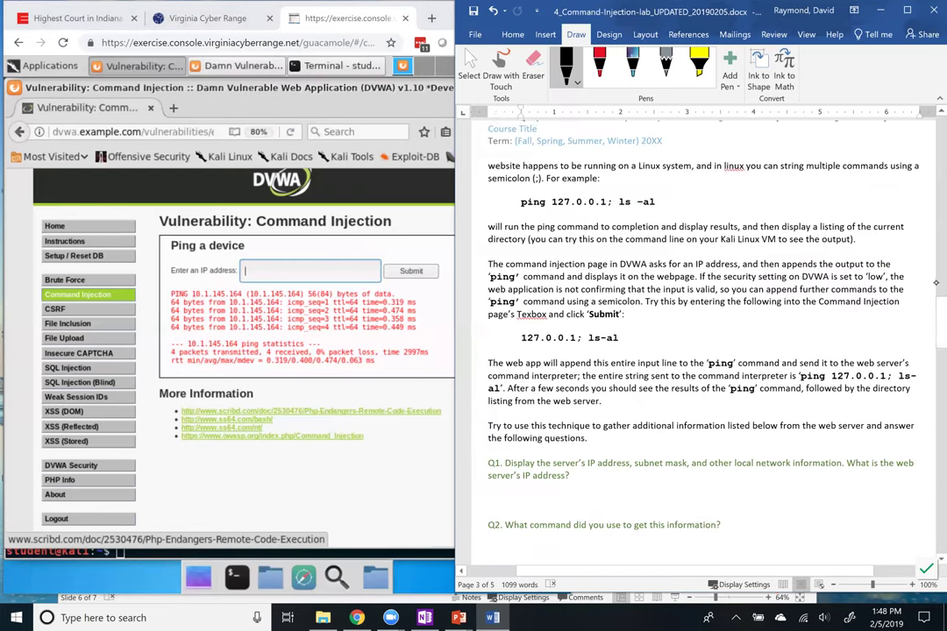
Delete the extra character after the student username on page 1, then return to Task 2
scroll(936, 282, up, 10)
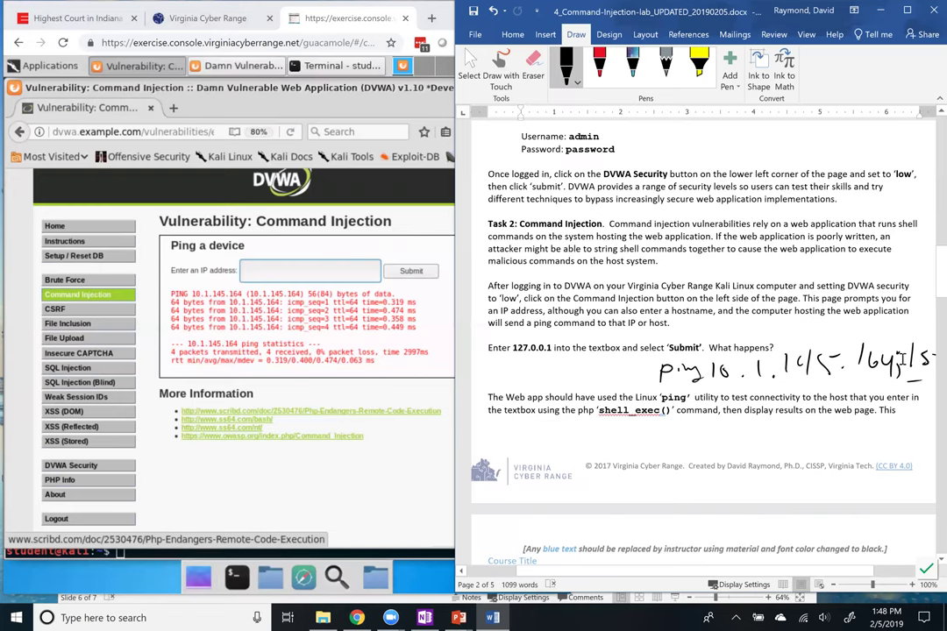
scroll(900, 360, up, 10)
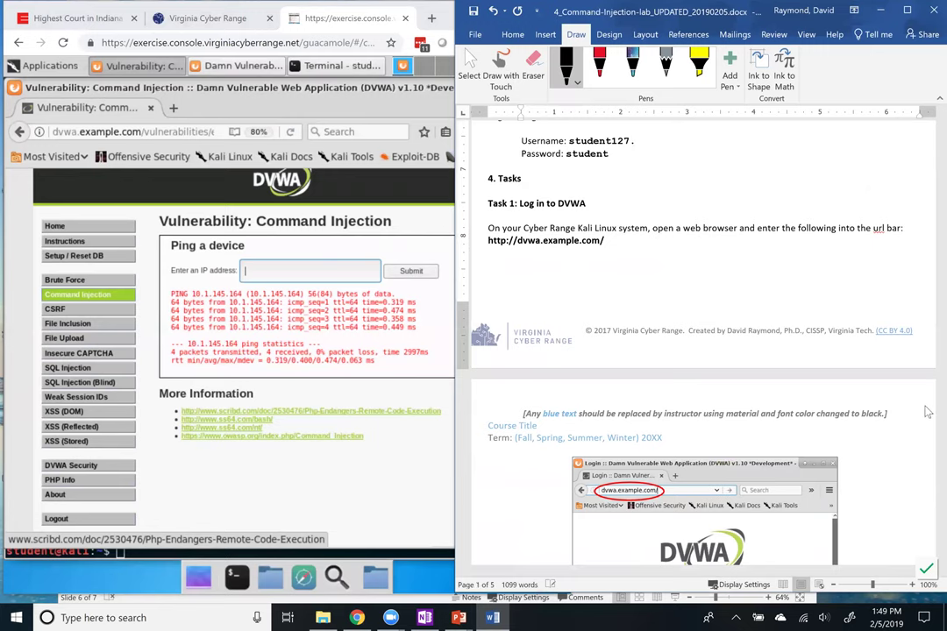
key(BackSpace)
key(BackSpace)
key(BackSpace)
key(BackSpace)
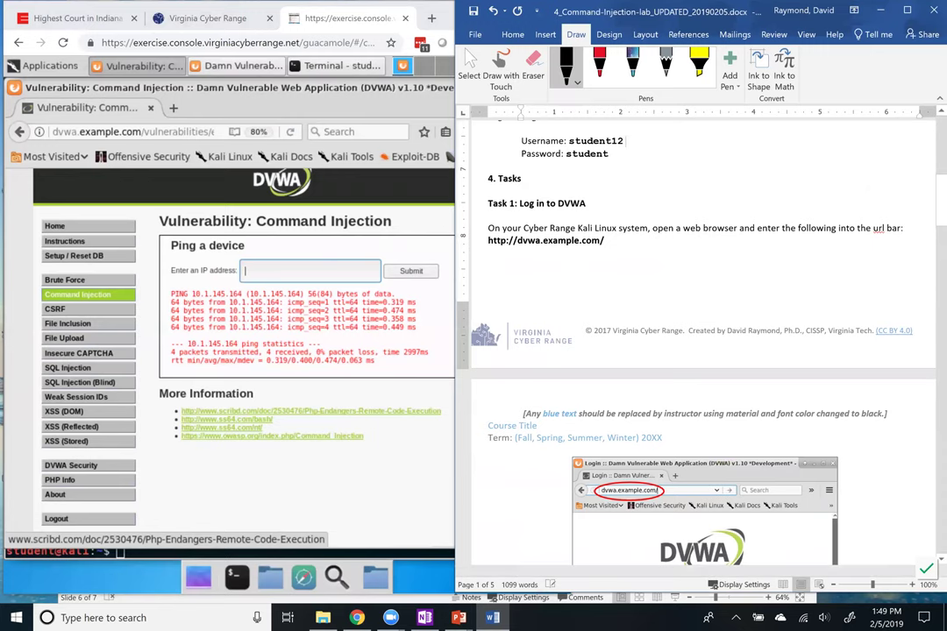
scroll(928, 374, down, 6)
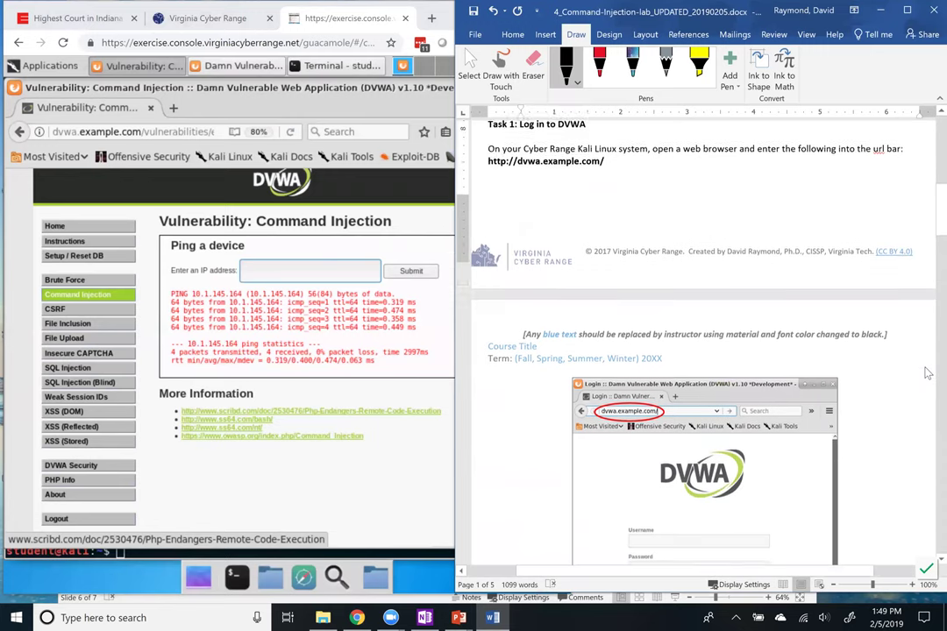
scroll(927, 373, down, 10)
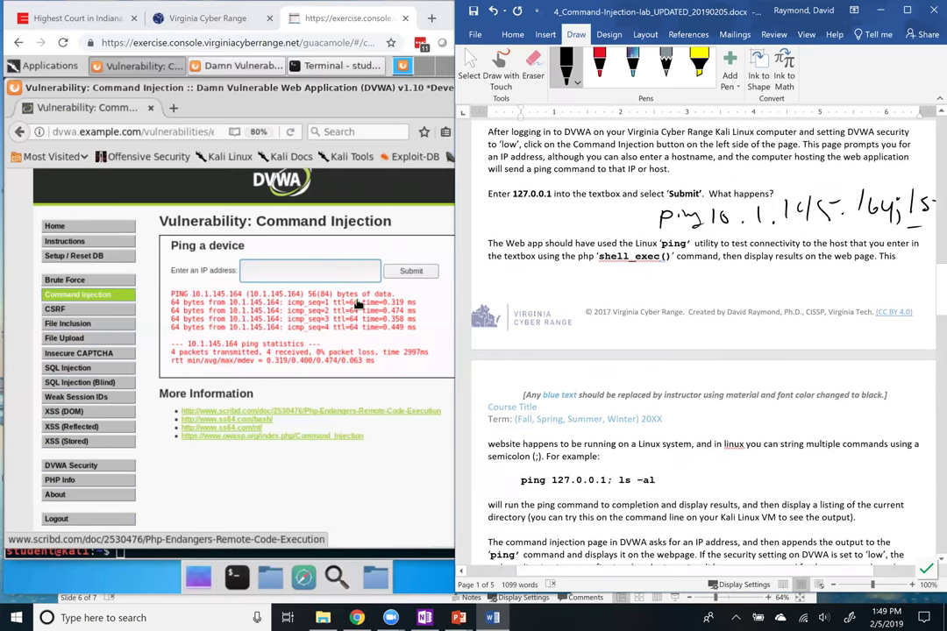
Switch to the DVWA browser and start entering 127.0.0.1 in the Command Injection IP field
click(292, 263)
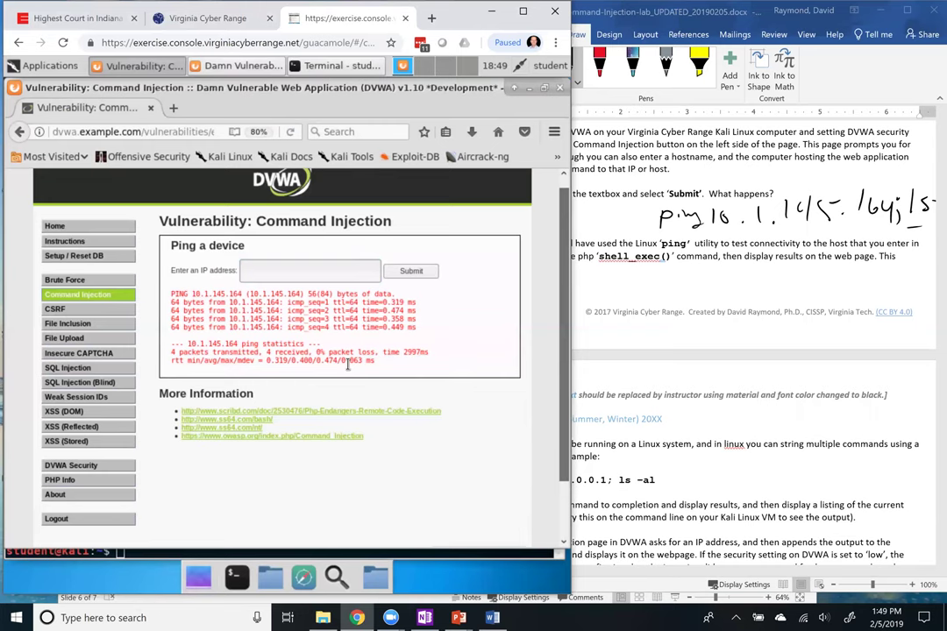
click(282, 279)
text(12)
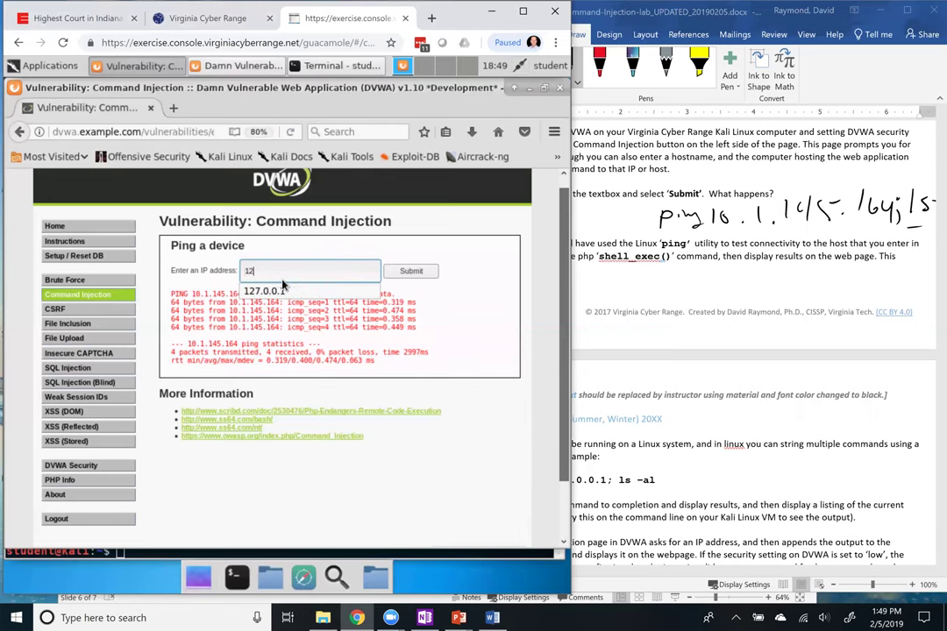
text(7.1)
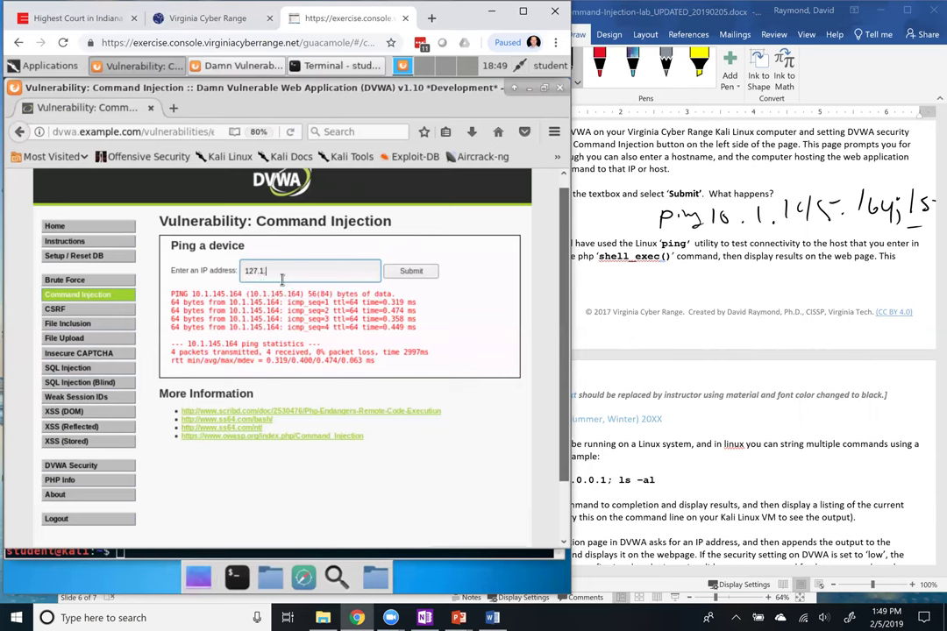
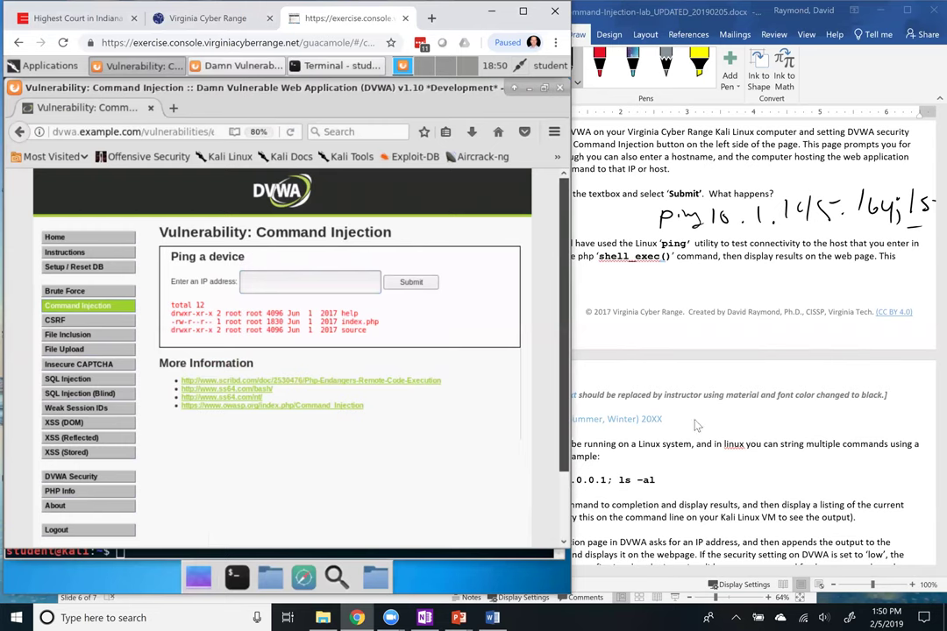
Enter 'ls' in the Ping a device IP address field to inject a directory listing
click(299, 282)
text(ls)
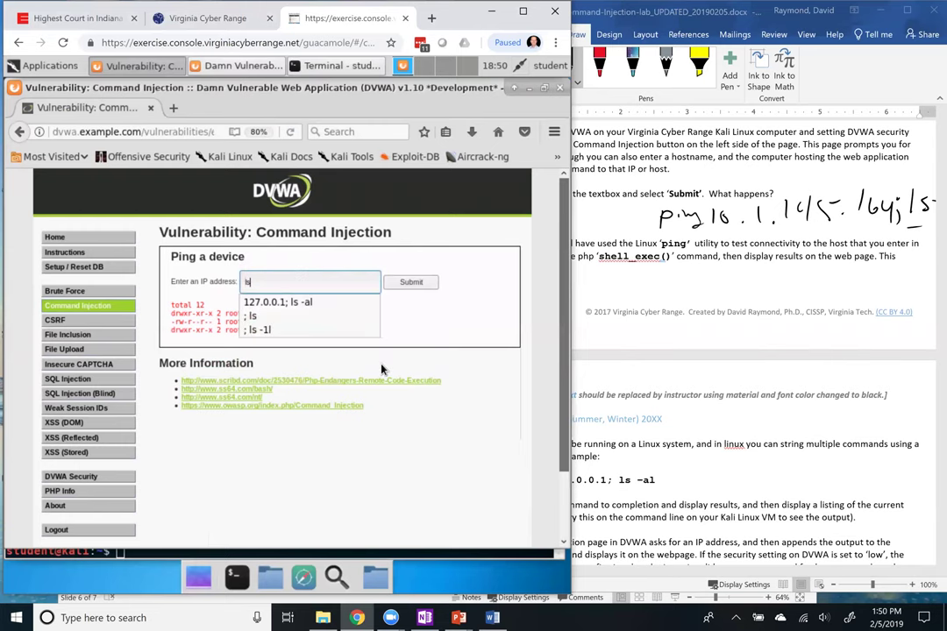
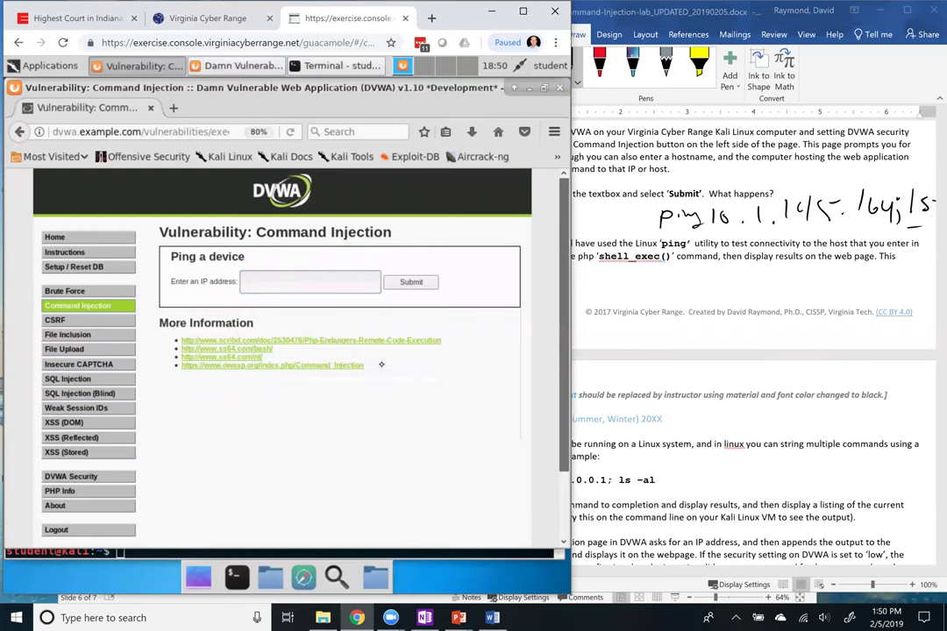
Handwrite 'ping' in black ink below the paragraph, undoing a stray 'ls' stroke
click(649, 290)
mouse_move(638, 282)
mouse_down()
mouse_move(642, 303)
mouse_move(708, 293)
mouse_up()
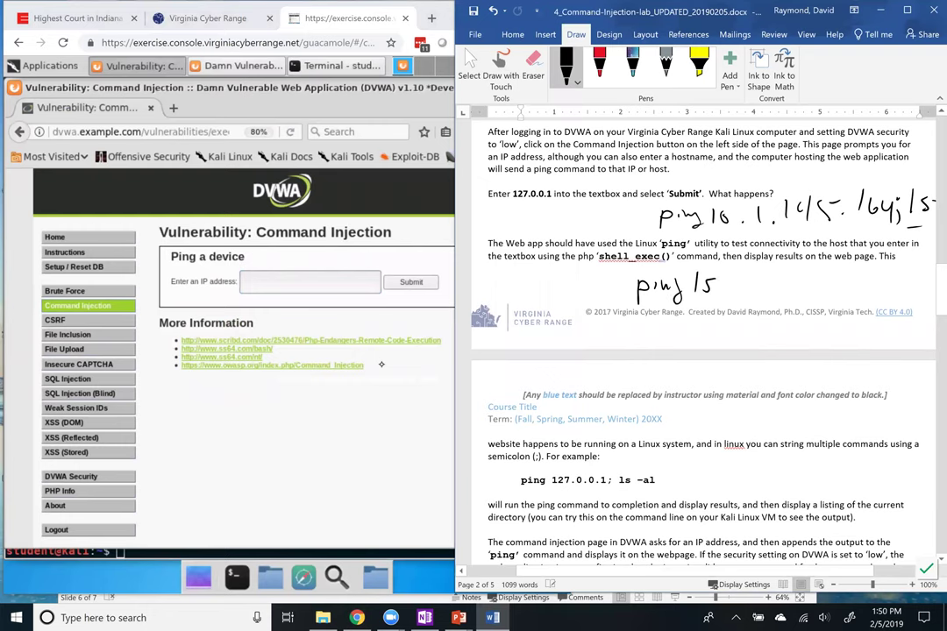
key(ctrl+z)
key(ctrl+z)
Ink quote marks, a circled semicolon followed by ls, and an underline beneath ping and ls
drag(687, 269, 690, 276)
mouse_move(706, 269)
mouse_down()
mouse_move(719, 274)
mouse_move(712, 304)
mouse_up()
mouse_move(734, 266)
mouse_down()
mouse_move(741, 293)
mouse_move(726, 275)
mouse_up()
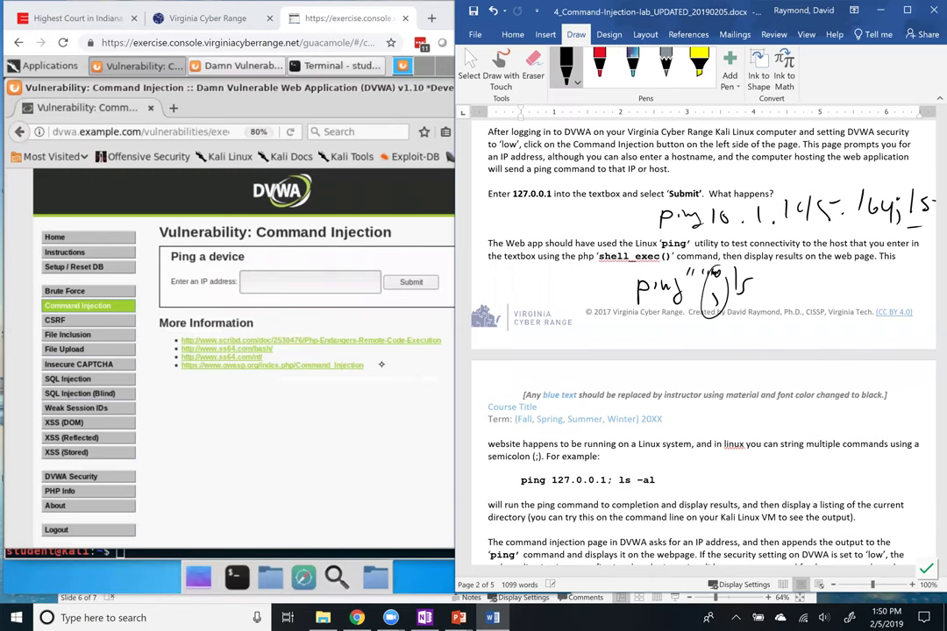
drag(634, 304, 769, 303)
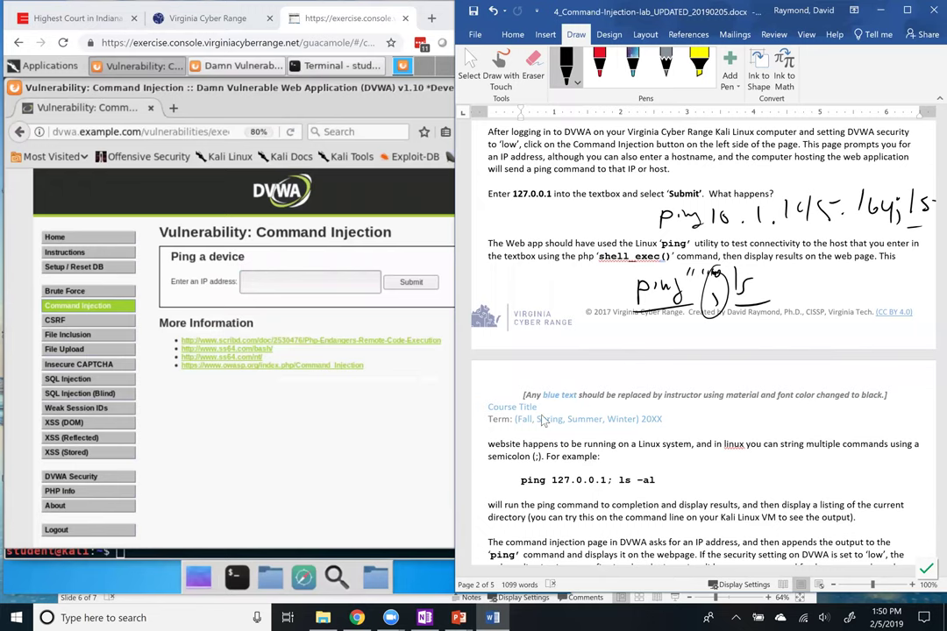
Scroll down to the semicolon command-chaining instructions and questions Q1–Q4
scroll(685, 480, down, 5)
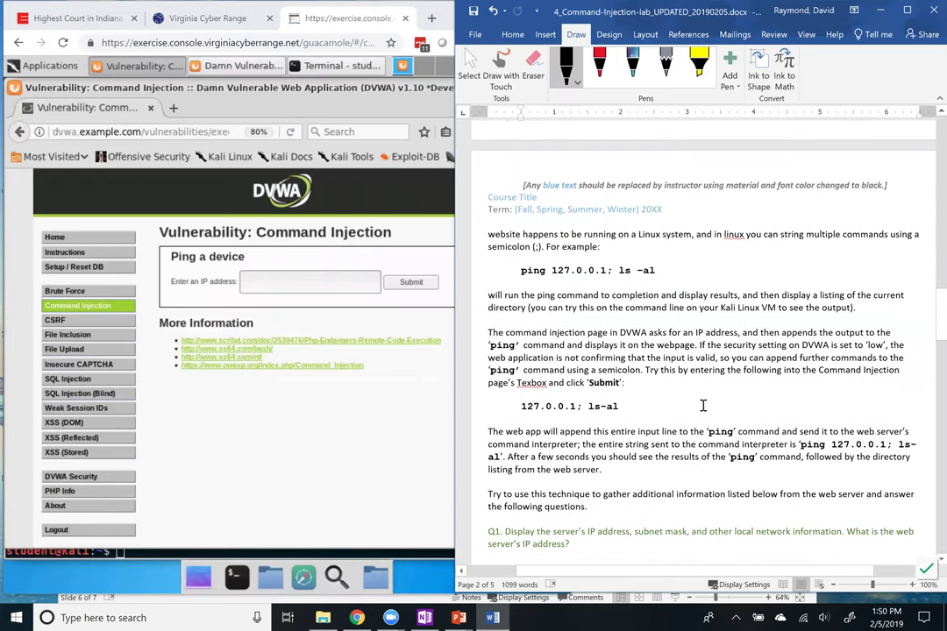
scroll(677, 404, down, 3)
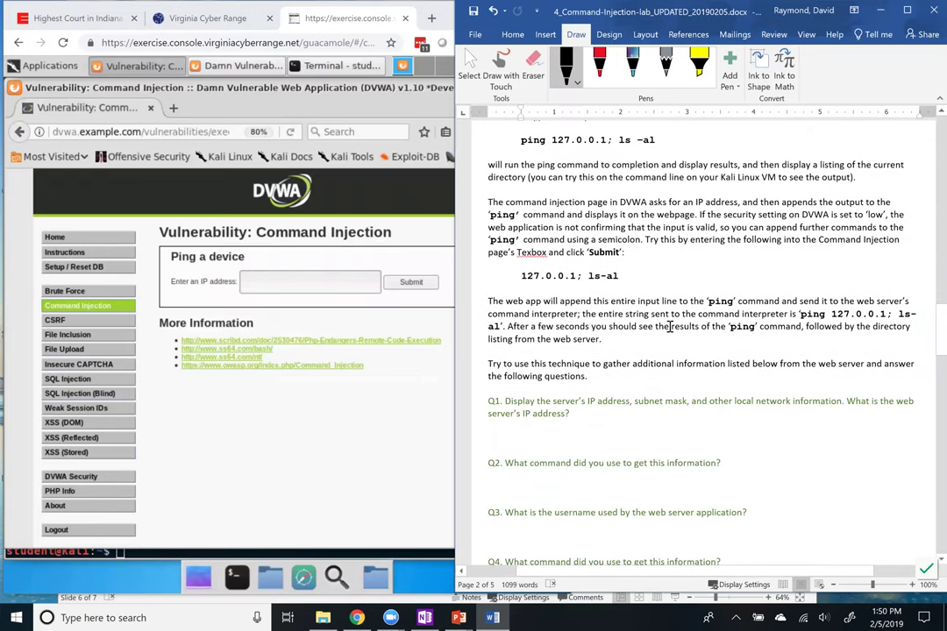
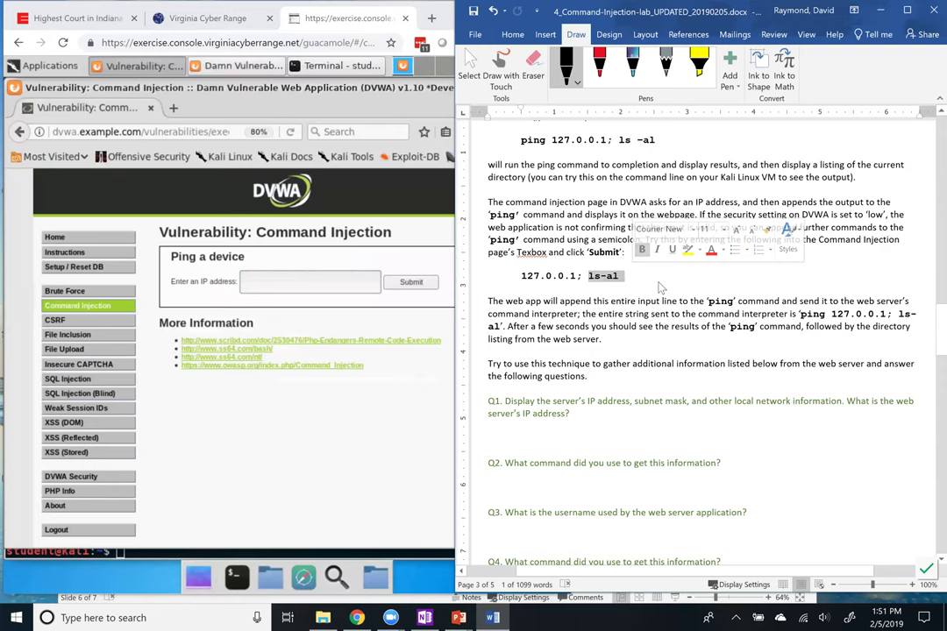
Bring questions Q1–Q5 into view and open, then dismiss, the context menu on Q1's blank answer line
scroll(619, 391, down, 1)
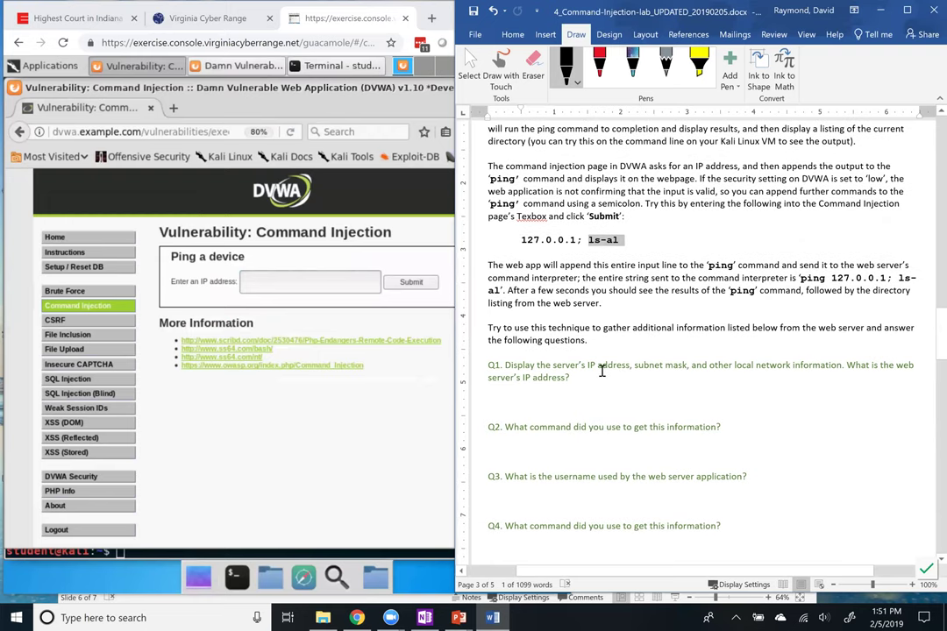
scroll(601, 368, down, 1)
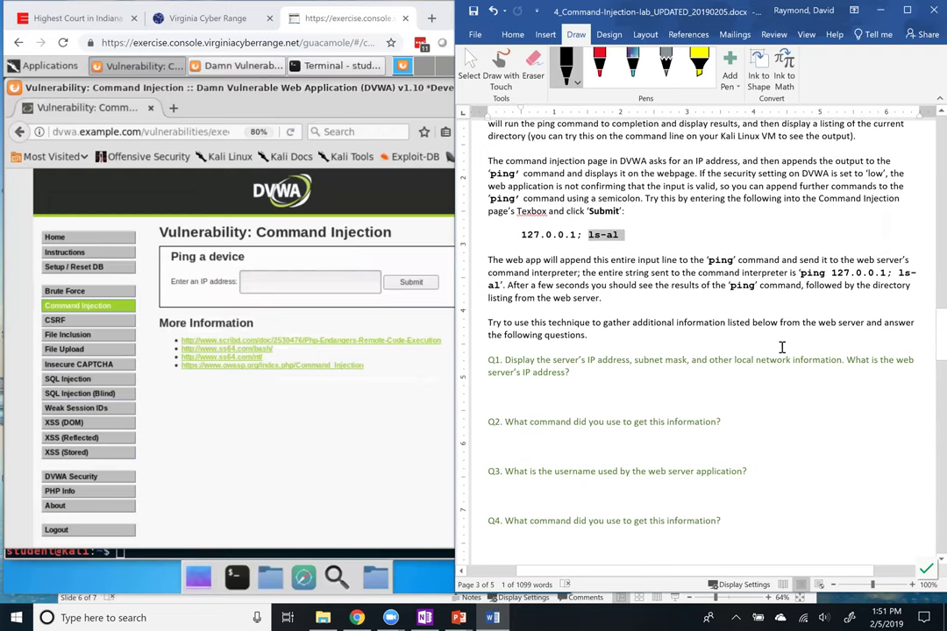
scroll(820, 344, down, 1)
right_click(820, 346)
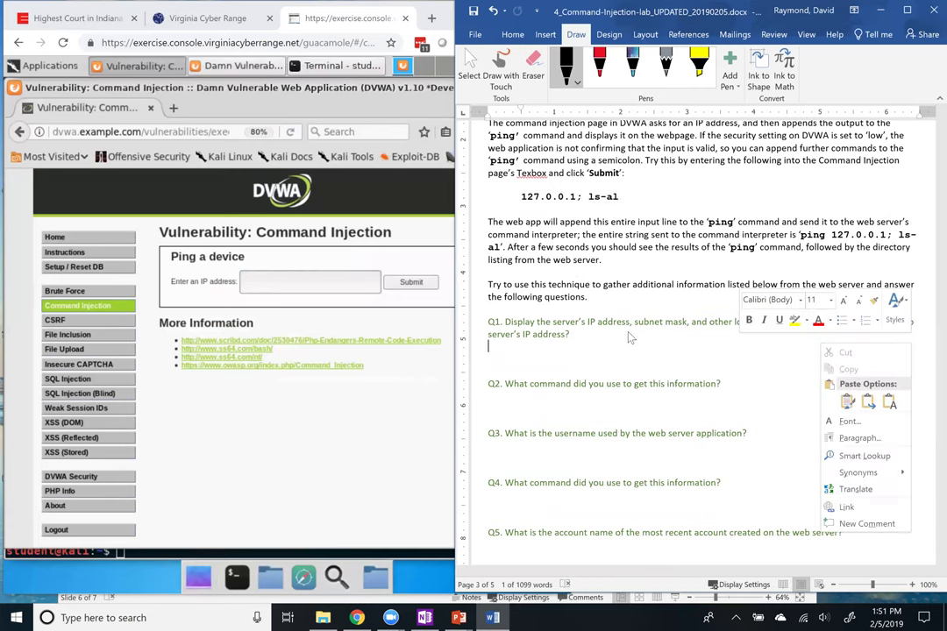
key(Escape)
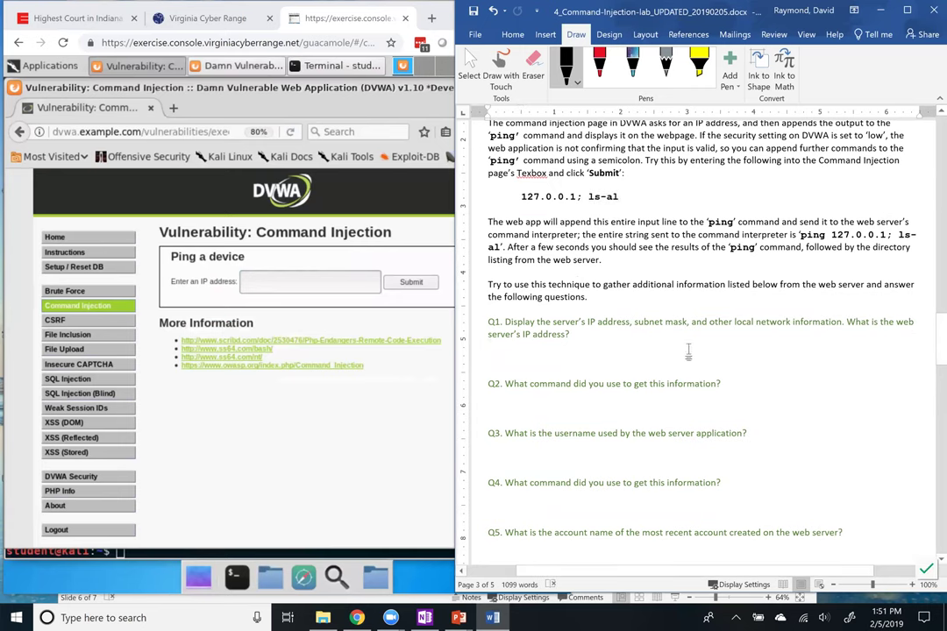
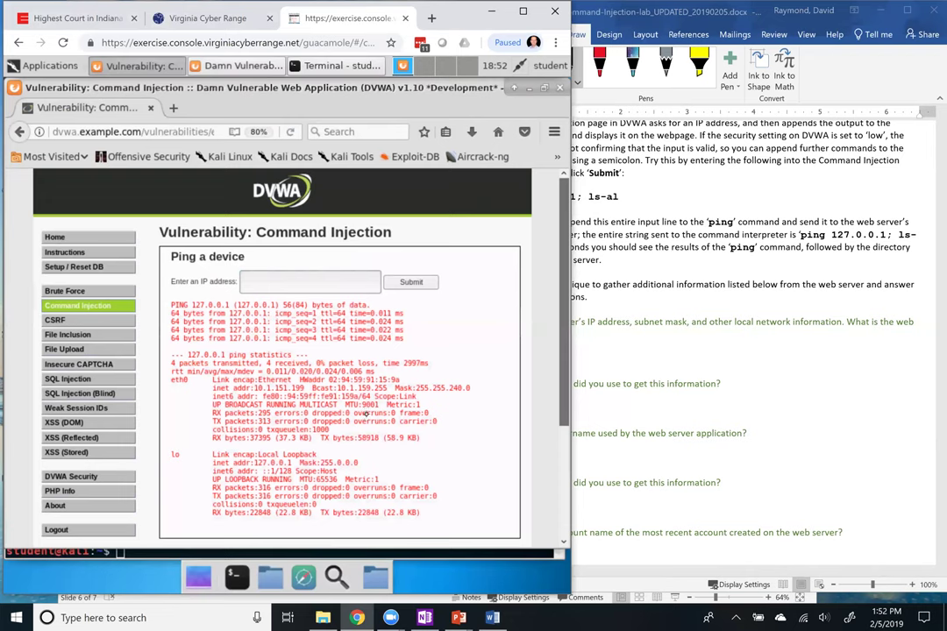
Handwrite the IP address 10.1.151.199 in black ink under Q1 in the worksheet
click(605, 346)
mouse_move(597, 341)
mouse_down()
mouse_move(598, 353)
mouse_move(610, 343)
mouse_up()
drag(623, 351, 638, 353)
drag(653, 349, 663, 353)
mouse_move(671, 341)
mouse_down()
mouse_move(669, 351)
mouse_move(677, 340)
mouse_up()
mouse_move(683, 340)
mouse_down()
mouse_move(682, 352)
mouse_move(712, 353)
mouse_up()
mouse_move(728, 341)
mouse_down()
mouse_move(727, 353)
mouse_move(739, 353)
mouse_up()
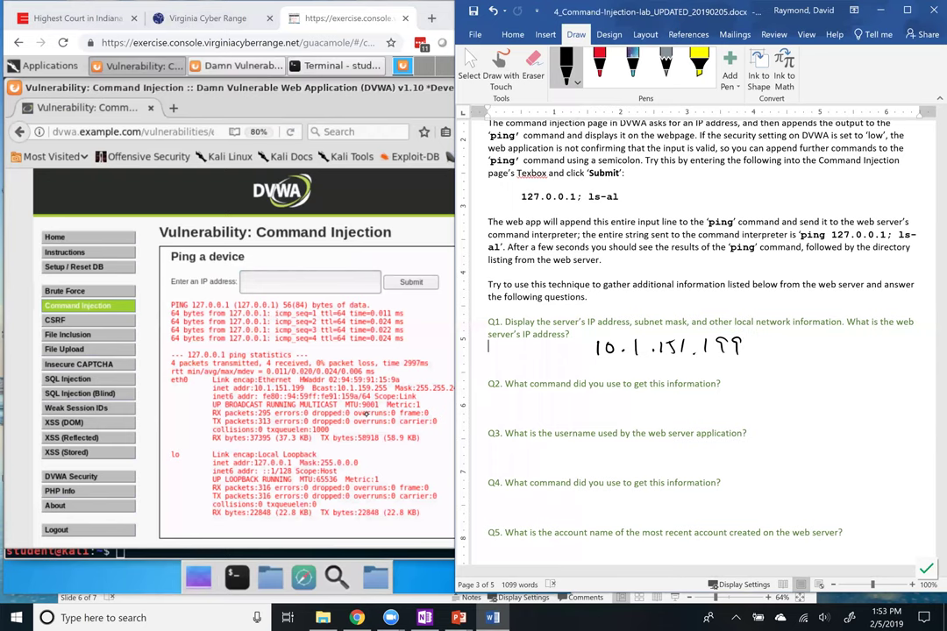
Review the terminal's ifconfig output for eth0 at 10.1.151.199, then return to the DVWA Command Injection page
click(445, 554)
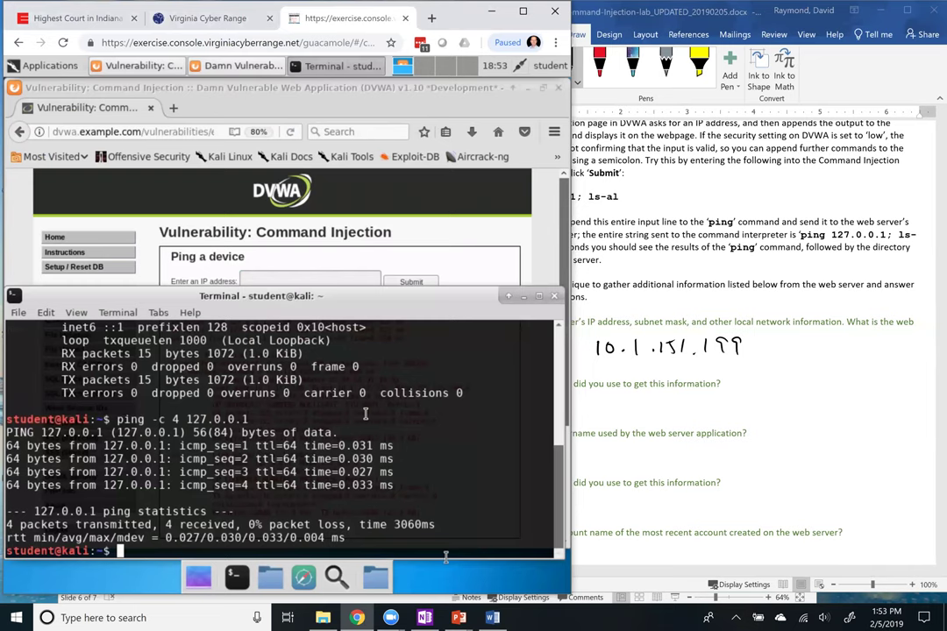
scroll(556, 425, up, 4)
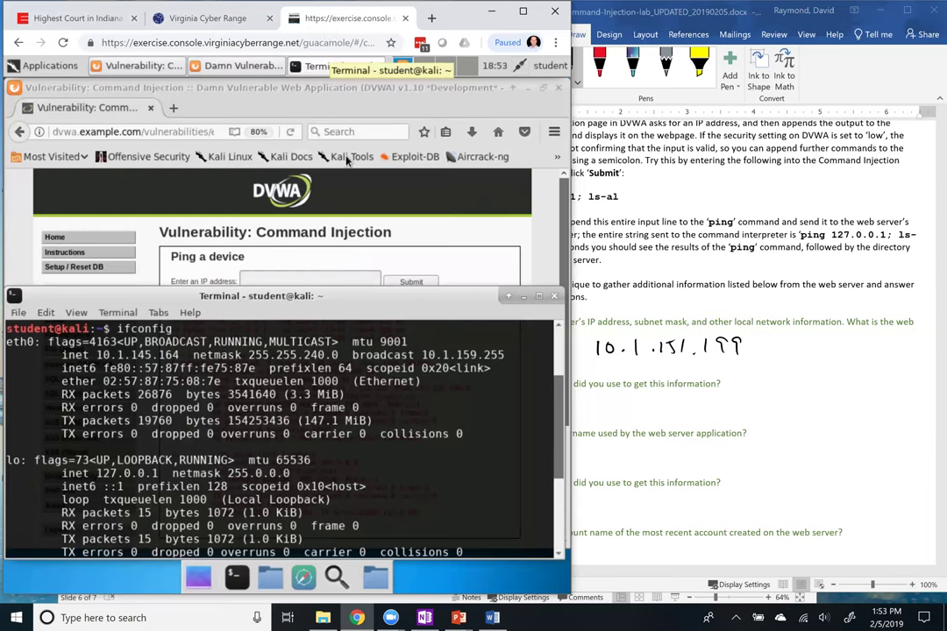
click(353, 194)
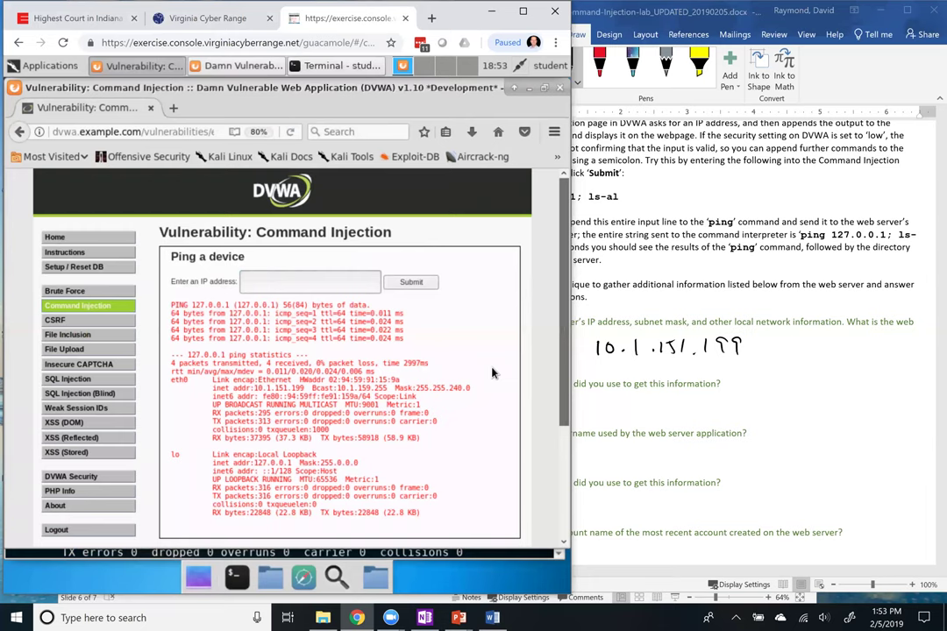
Ink a semicolon under Q2 and erase the stray vertical stroke
click(780, 404)
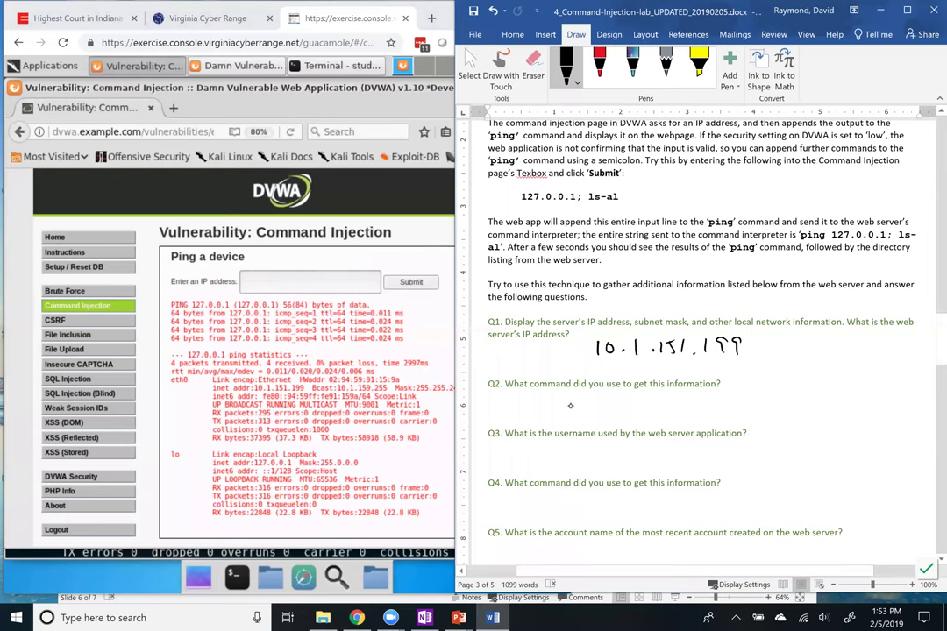
mouse_move(633, 392)
mouse_down()
mouse_move(633, 413)
mouse_move(596, 425)
mouse_up()
click(603, 398)
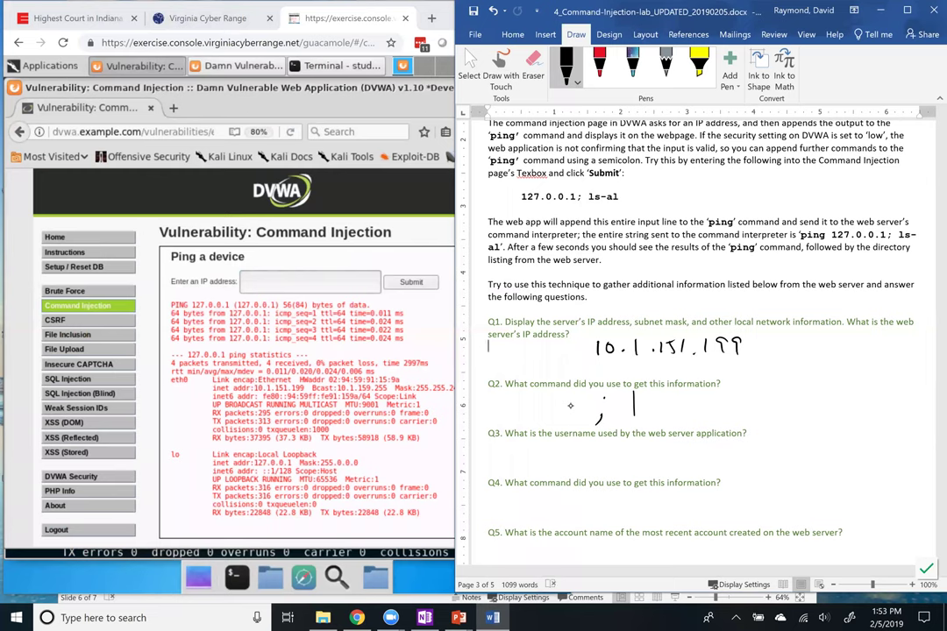
click(633, 404)
Handwrite 'ifconfig' after the semicolon to complete '; ifconfig'
click(622, 396)
mouse_move(622, 405)
mouse_down()
mouse_move(621, 417)
mouse_move(633, 421)
mouse_up()
drag(628, 405, 641, 404)
mouse_move(656, 409)
mouse_down()
mouse_move(655, 420)
mouse_move(661, 412)
mouse_move(685, 424)
mouse_up()
mouse_move(685, 407)
mouse_down()
mouse_move(698, 406)
mouse_move(702, 419)
mouse_up()
drag(715, 411, 706, 431)
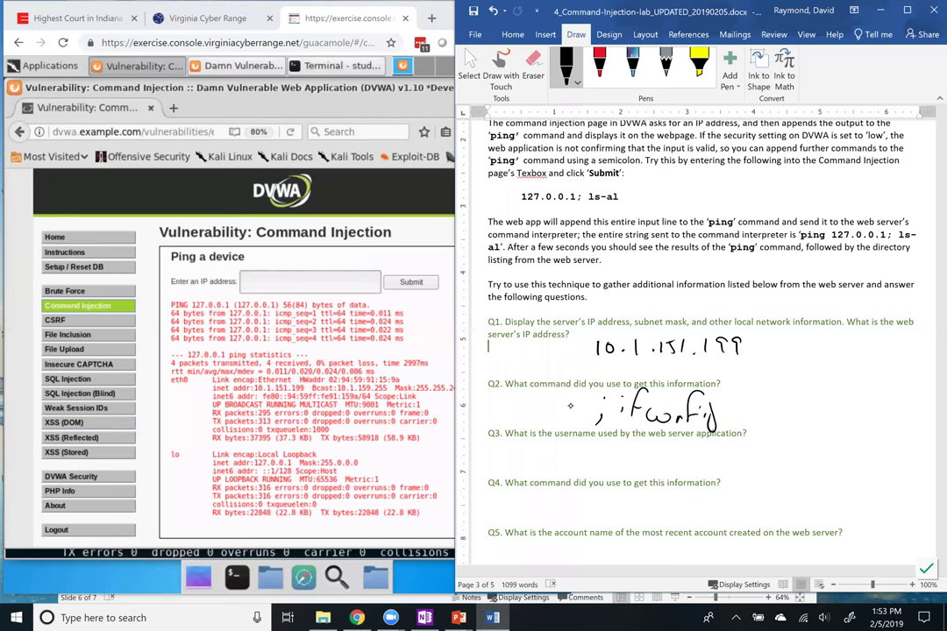
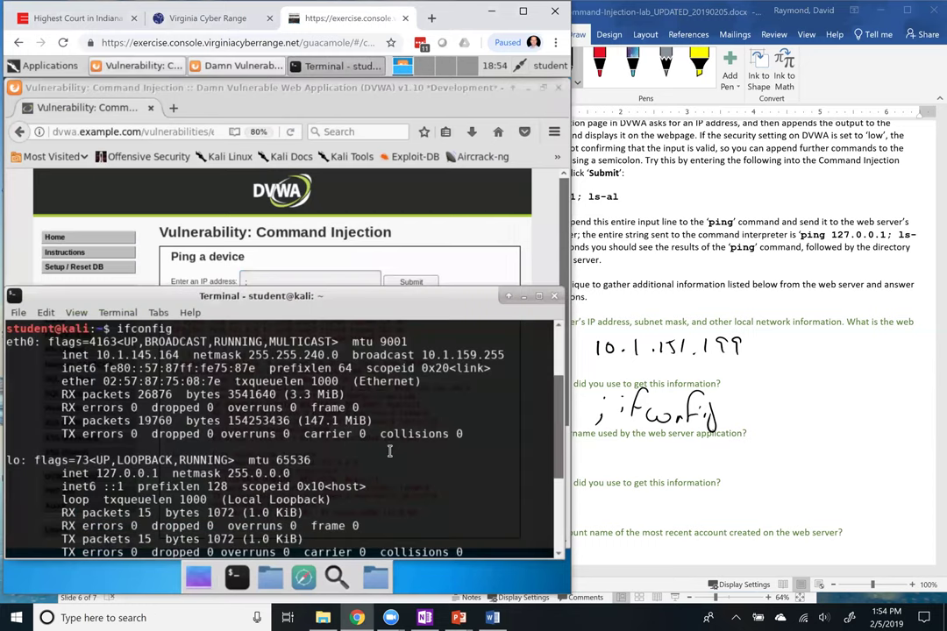
Run ping -c 4 127.0.0.1, then who and whoami to show the logged-in user
text(ping -c 4 127.0.0.1)
key(Return)
key(Return)
text(who)
key(Return)
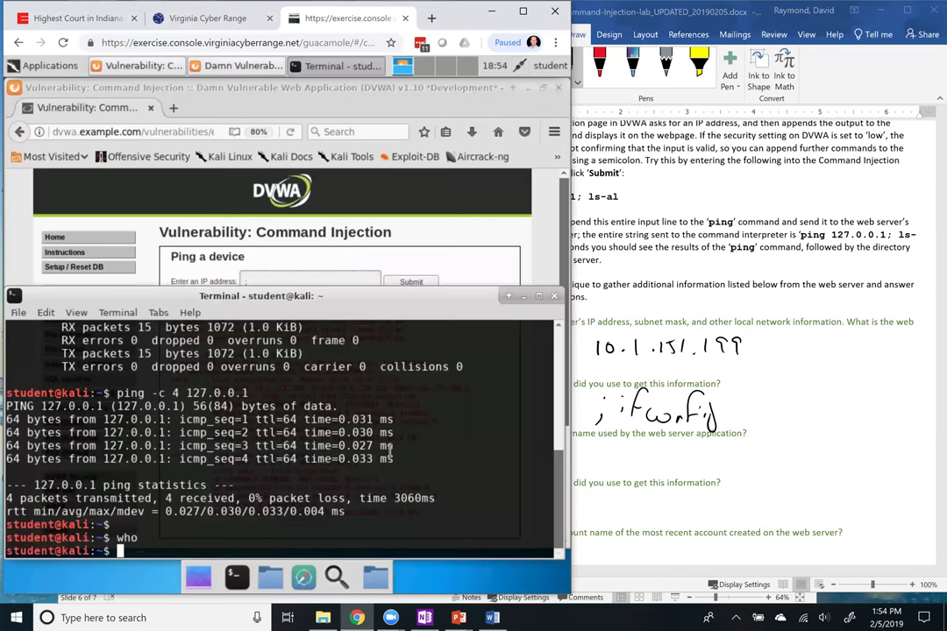
text(whoami)
key(Return)
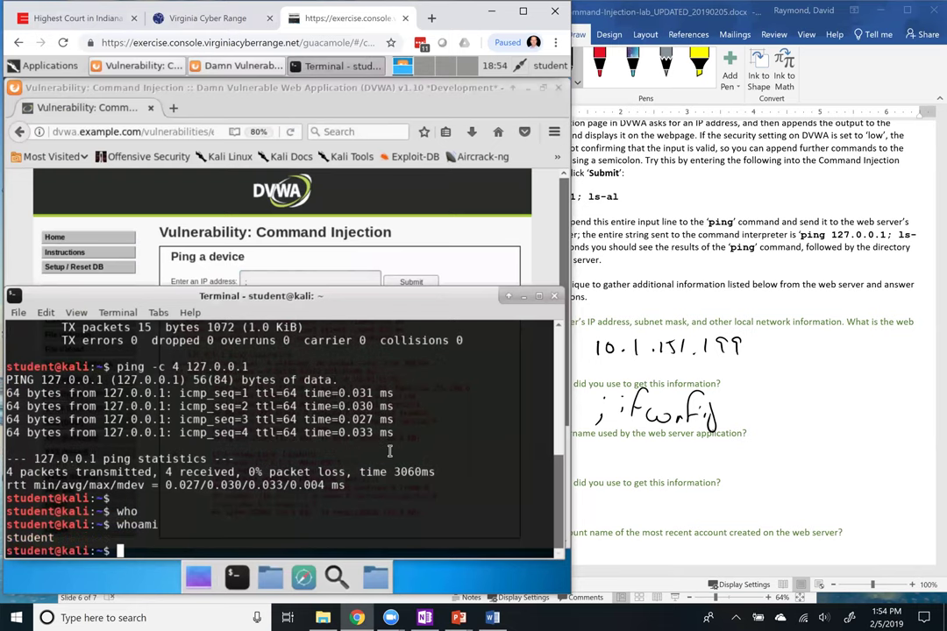
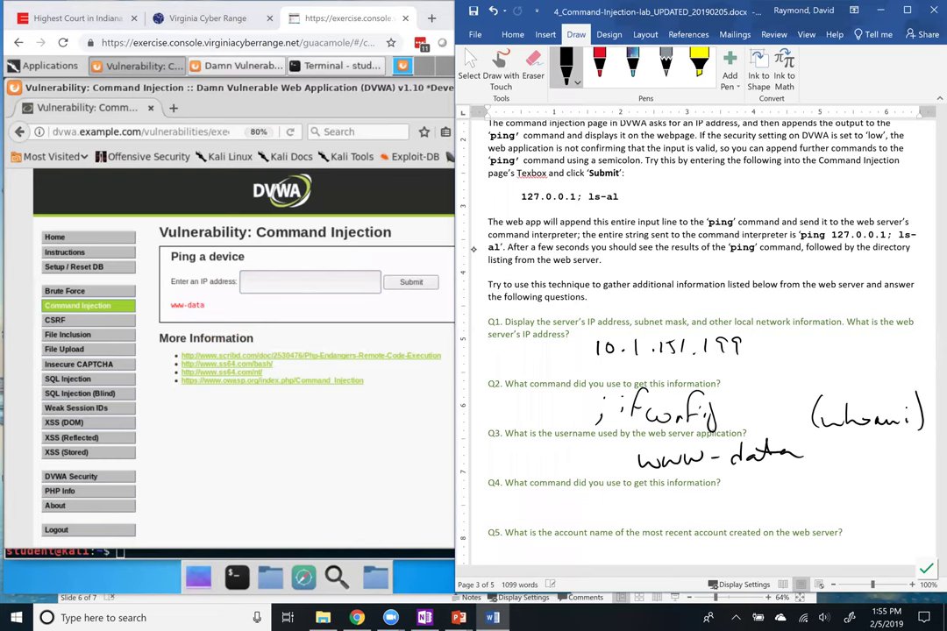
Handwrite 'whoami' in black ink beneath Q4 of the worksheet
drag(617, 501, 743, 512)
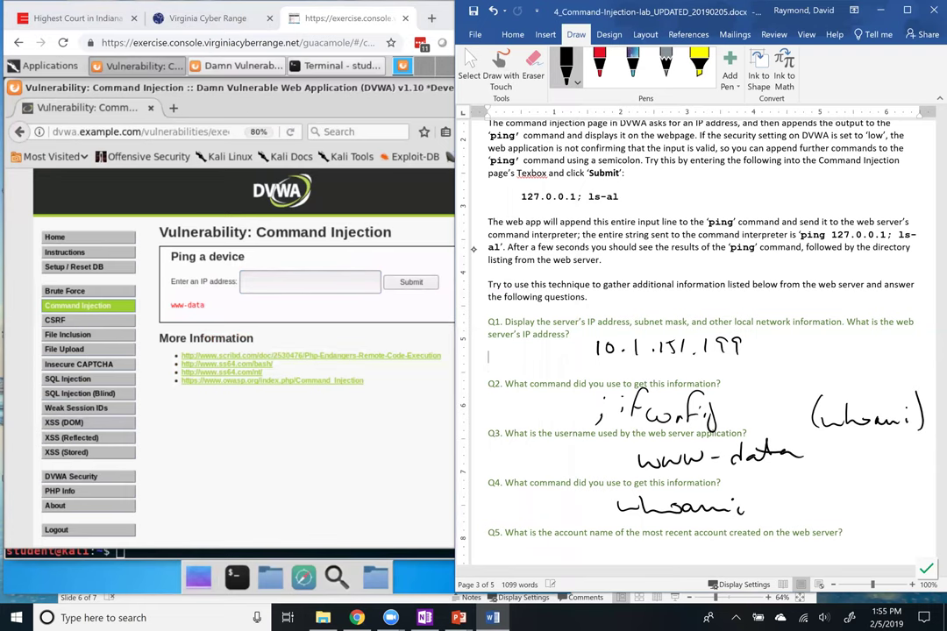
click(488, 486)
Move down the worksheet to the empty answer space for Q5 and Q6
key(Down)
key(Down)
key(Down)
key(Down)
key(Down)
key(Down)
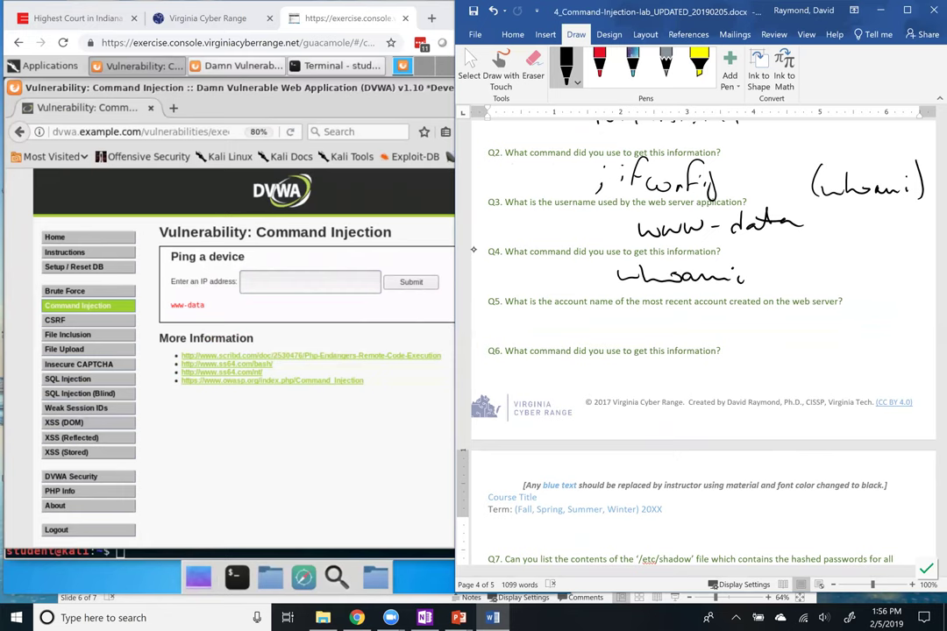
Handwrite and underline '/etc/passwd' under Q5, then focus the DVWA IP address field
mouse_move(664, 329)
mouse_down()
mouse_move(674, 314)
mouse_move(708, 321)
mouse_move(737, 306)
mouse_up()
mouse_move(590, 313)
mouse_down()
mouse_move(578, 331)
mouse_move(613, 329)
mouse_up()
drag(607, 320, 616, 320)
mouse_move(619, 330)
mouse_down()
mouse_move(625, 321)
mouse_move(639, 335)
mouse_up()
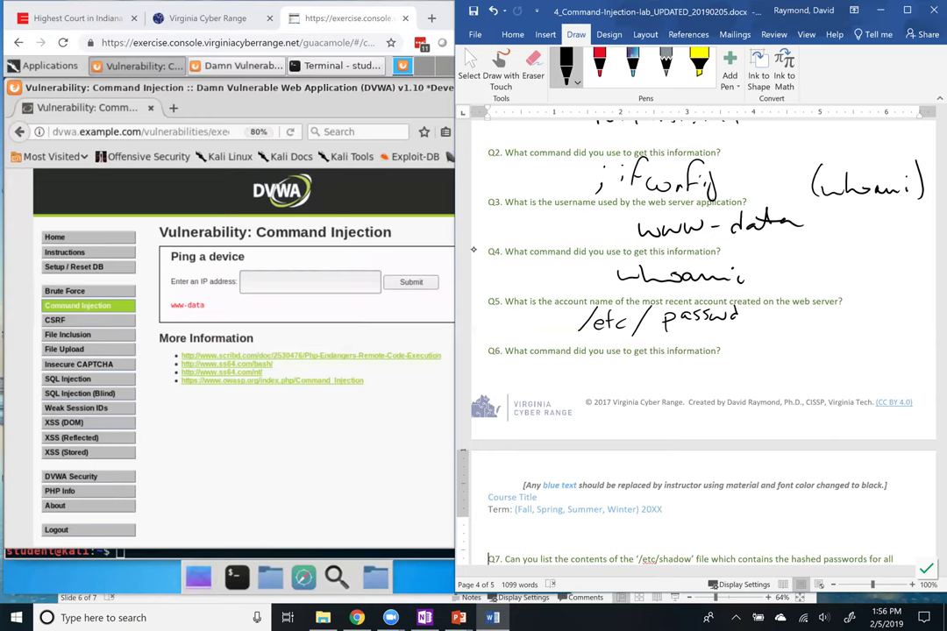
drag(696, 337, 725, 338)
click(283, 285)
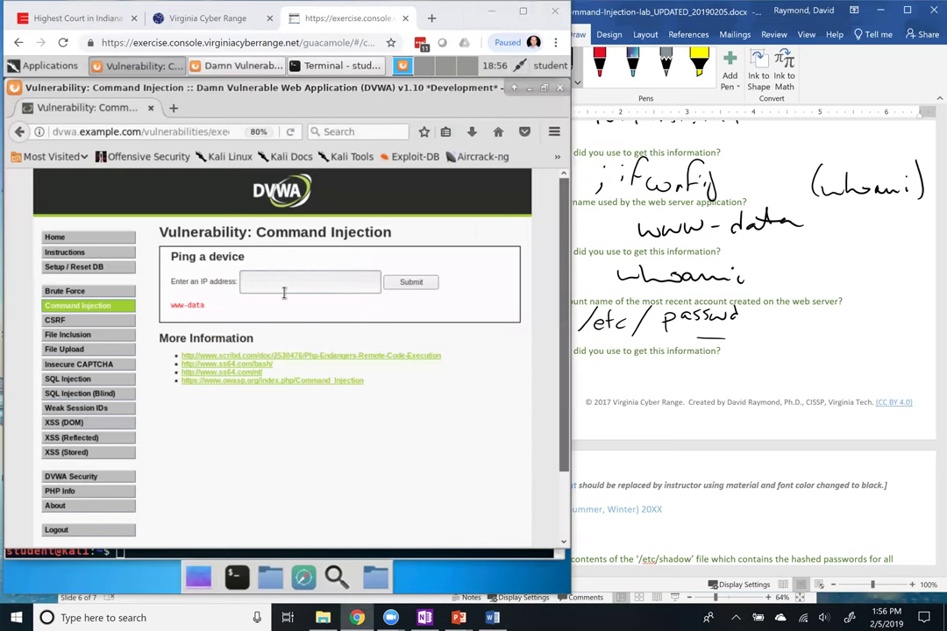
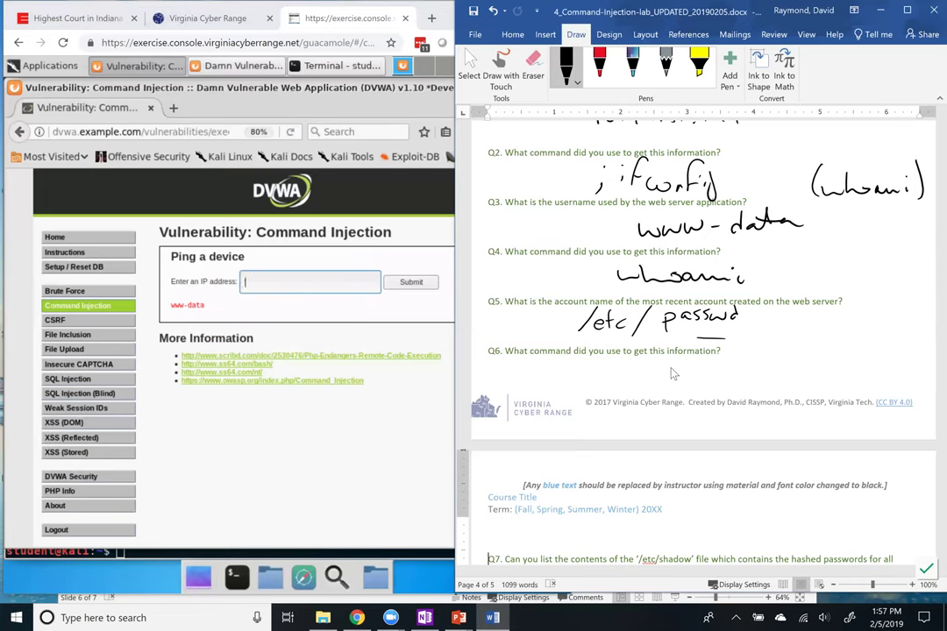
Handwrite "cat" before /etc/passwd under Q5 in ink and circle it
mouse_move(506, 315)
mouse_down()
mouse_move(498, 327)
mouse_move(531, 327)
mouse_up()
drag(522, 317, 542, 317)
mouse_move(526, 294)
mouse_down()
mouse_move(496, 309)
mouse_move(530, 298)
mouse_up()
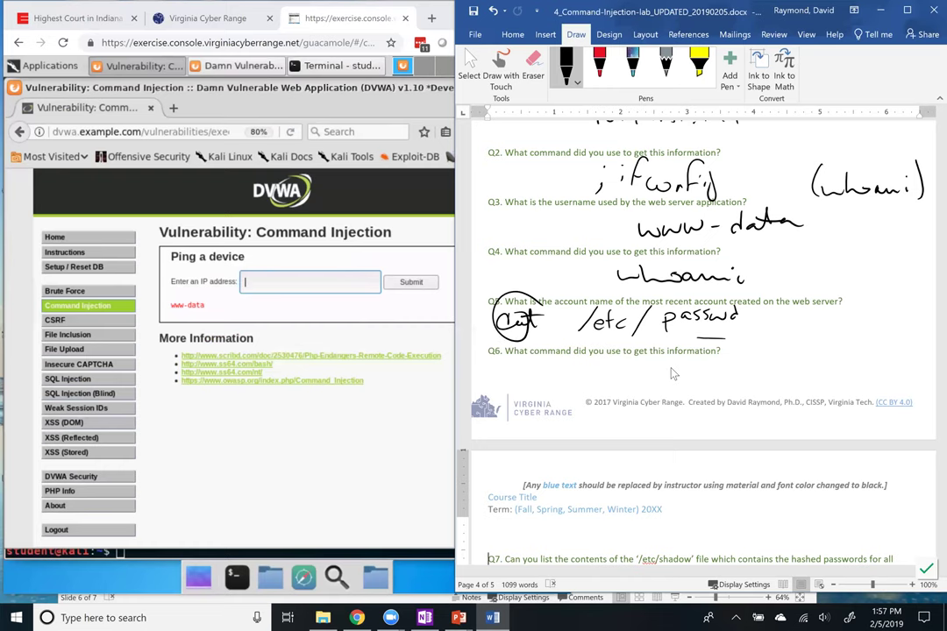
In the Kali terminal, run cat /etc/passwd to print the account list
click(337, 65)
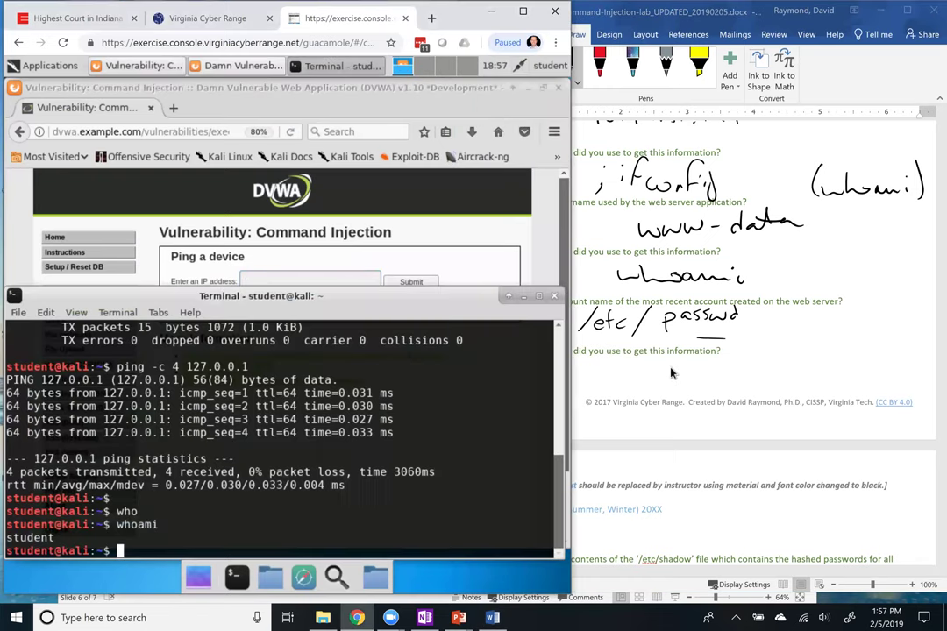
text(cat /etc/passwd)
key(Return)
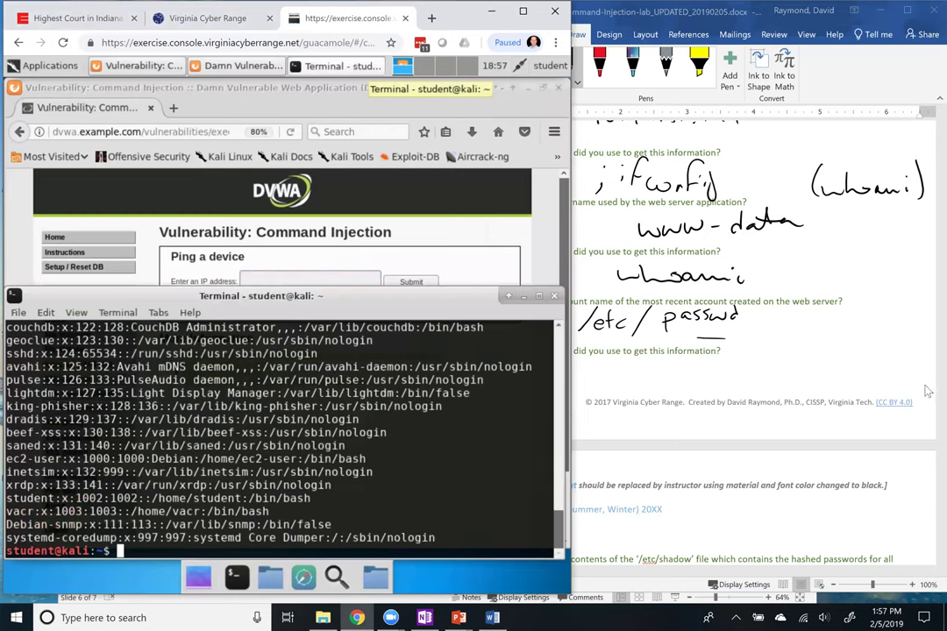
Scroll to the end of the output and highlight the newest account line, UID 1002
click(557, 451)
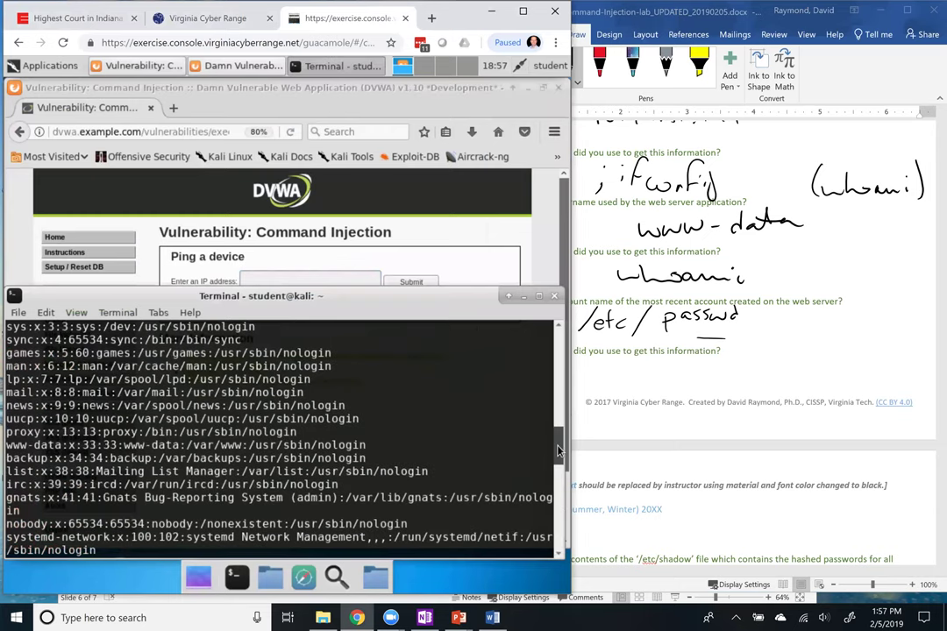
scroll(557, 451, up, 4)
scroll(270, 448, down, 2)
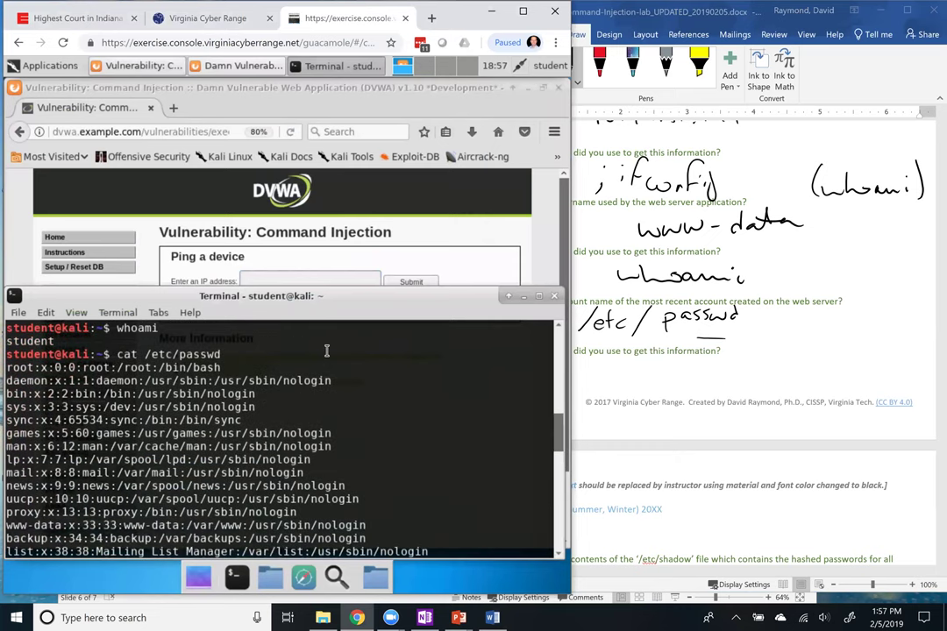
drag(556, 491, 555, 544)
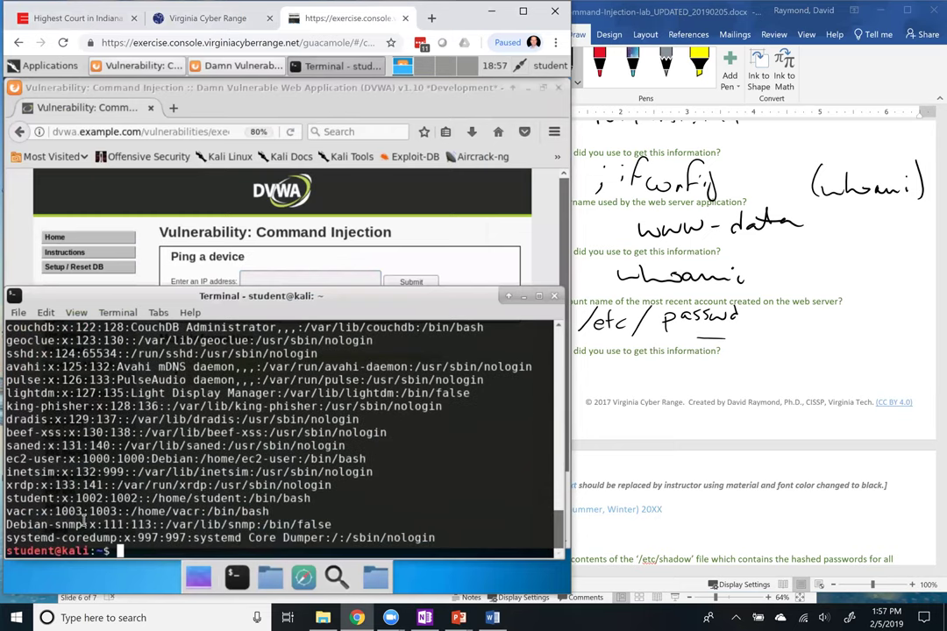
triple_click(20, 496)
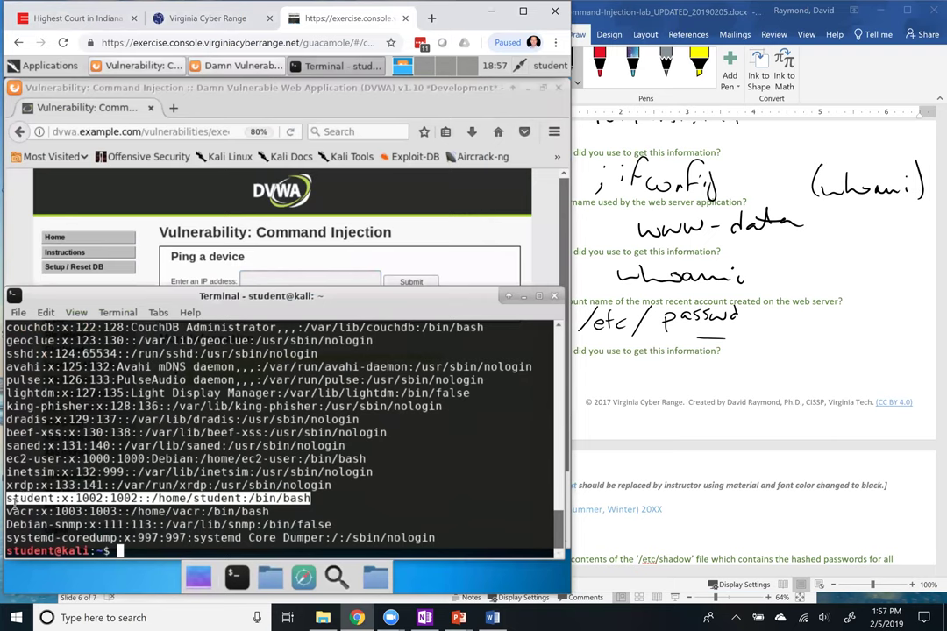
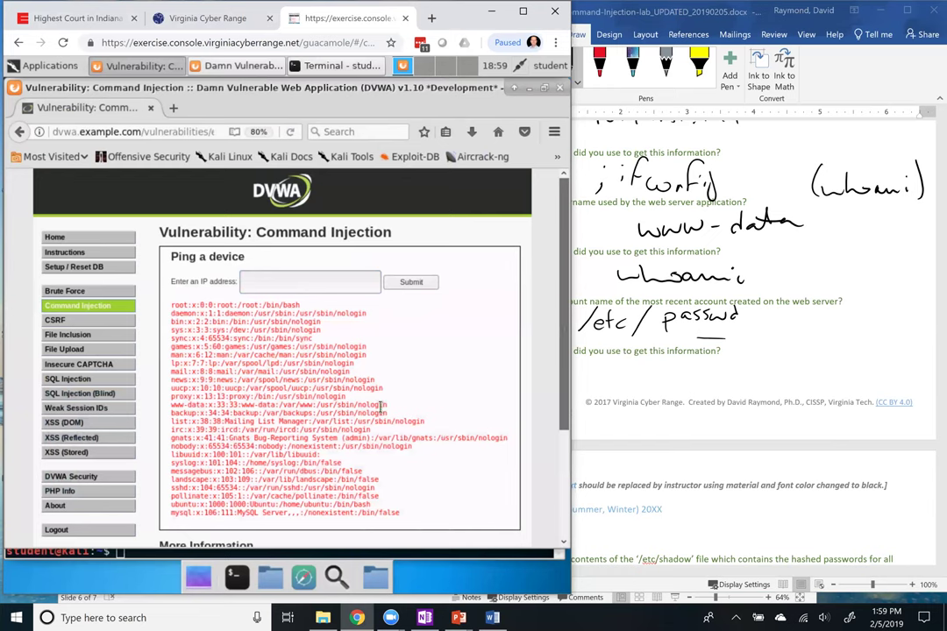
Erase the old /etc/passwd ink and handwrite 'mysql' as the Q5 answer
scroll(379, 385, down, 1)
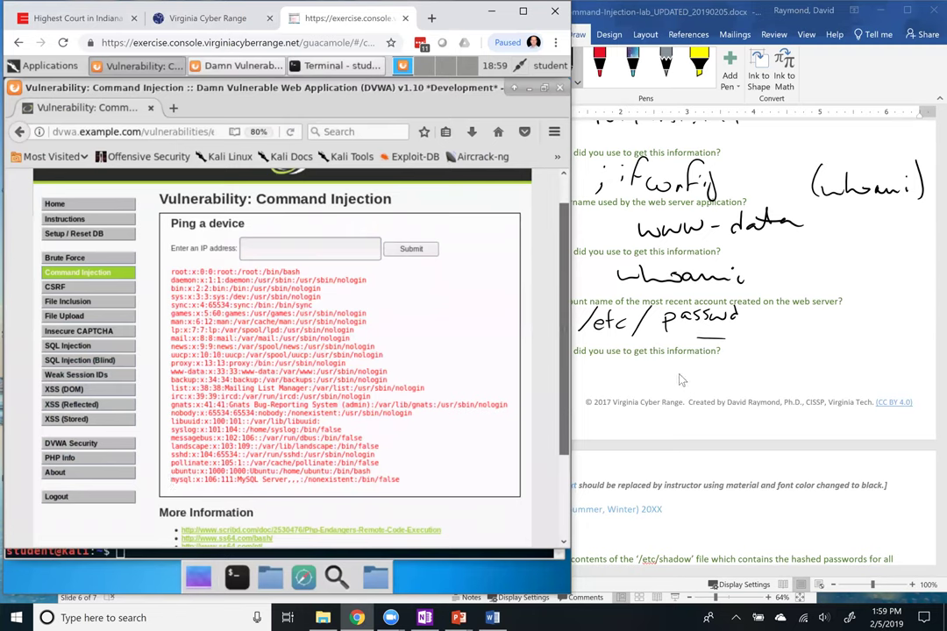
click(506, 317)
mouse_move(535, 320)
mouse_down()
mouse_move(736, 320)
mouse_move(726, 338)
mouse_up()
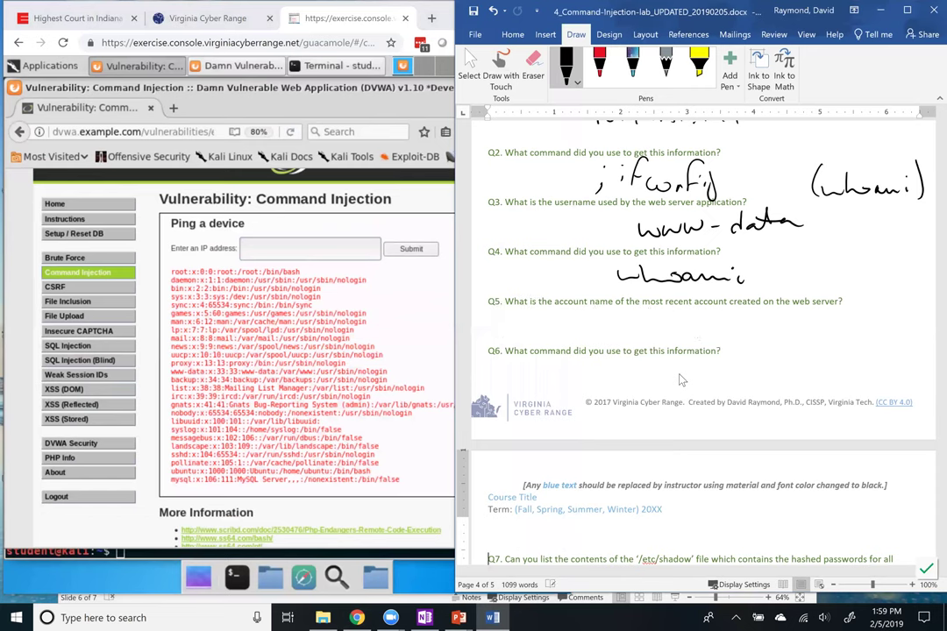
drag(649, 326, 720, 329)
Handwrite 'cat /etc/passwd' as the answer under Q6
drag(580, 372, 568, 390)
drag(592, 376, 607, 388)
drag(598, 375, 683, 386)
mouse_move(675, 375)
mouse_down()
mouse_move(692, 373)
mouse_move(699, 386)
mouse_up()
mouse_move(733, 349)
mouse_down()
mouse_move(719, 390)
mouse_move(730, 399)
mouse_move(761, 384)
mouse_up()
mouse_move(781, 373)
mouse_down()
mouse_move(773, 384)
mouse_move(802, 373)
mouse_move(806, 384)
mouse_up()
drag(817, 353, 819, 382)
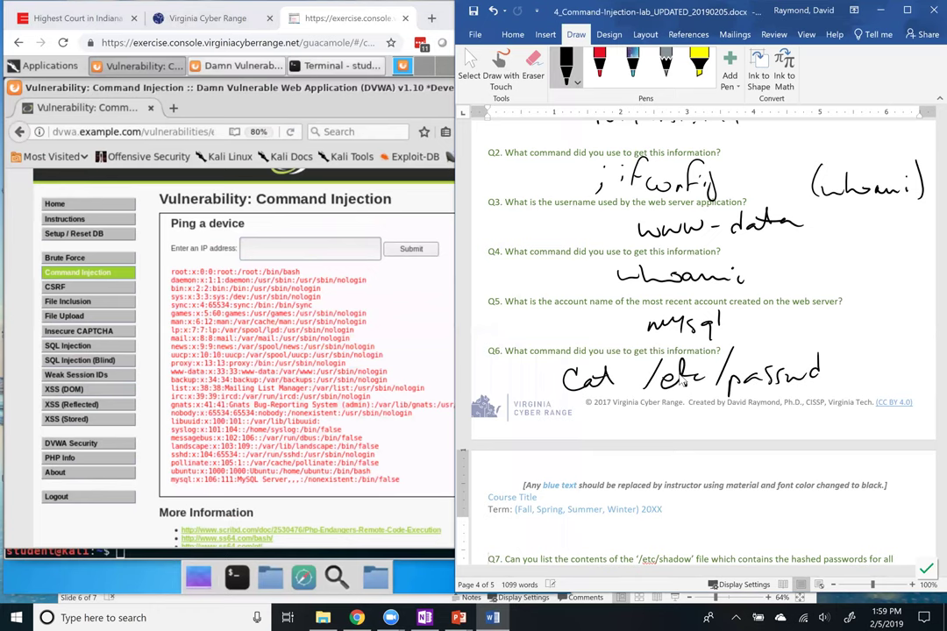
scroll(682, 381, down, 2)
scroll(682, 379, down, 4)
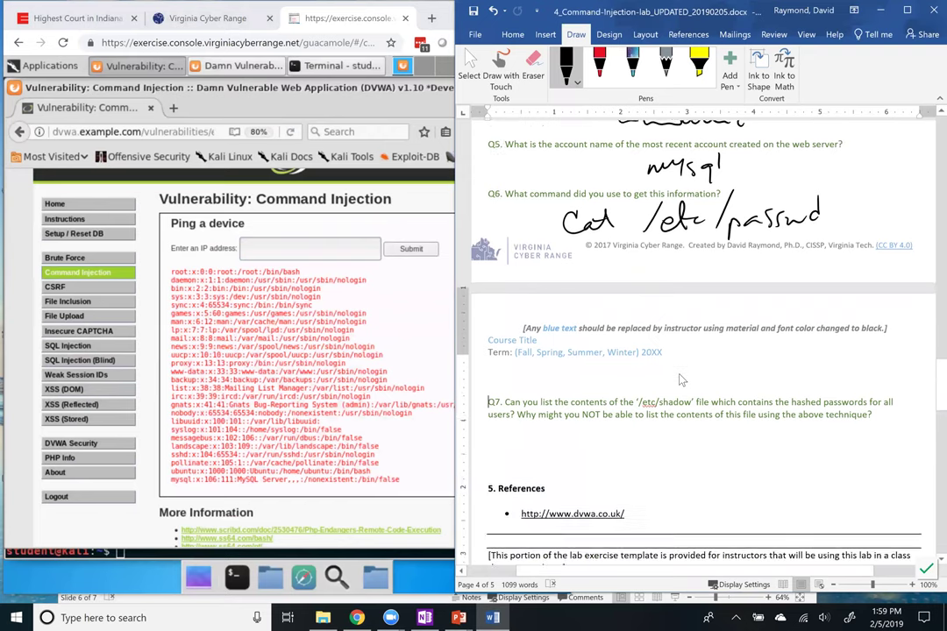
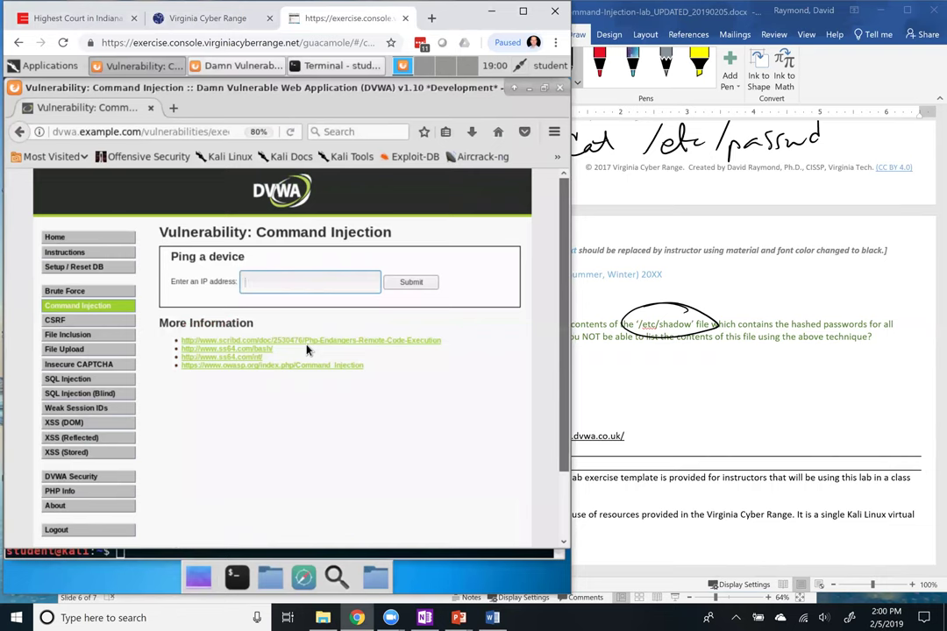
Ink an arrow under the circled '/etc/shadow' and write 'root' beneath Q7
drag(673, 340, 676, 355)
mouse_move(689, 370)
mouse_down()
mouse_move(717, 361)
mouse_move(725, 372)
mouse_move(732, 356)
mouse_up()
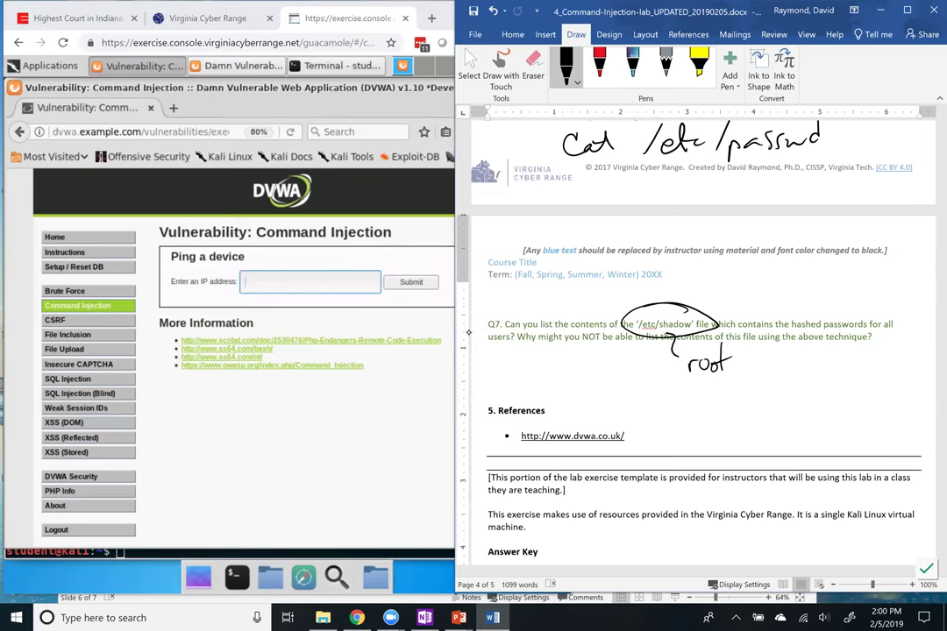
scroll(935, 386, down, 1)
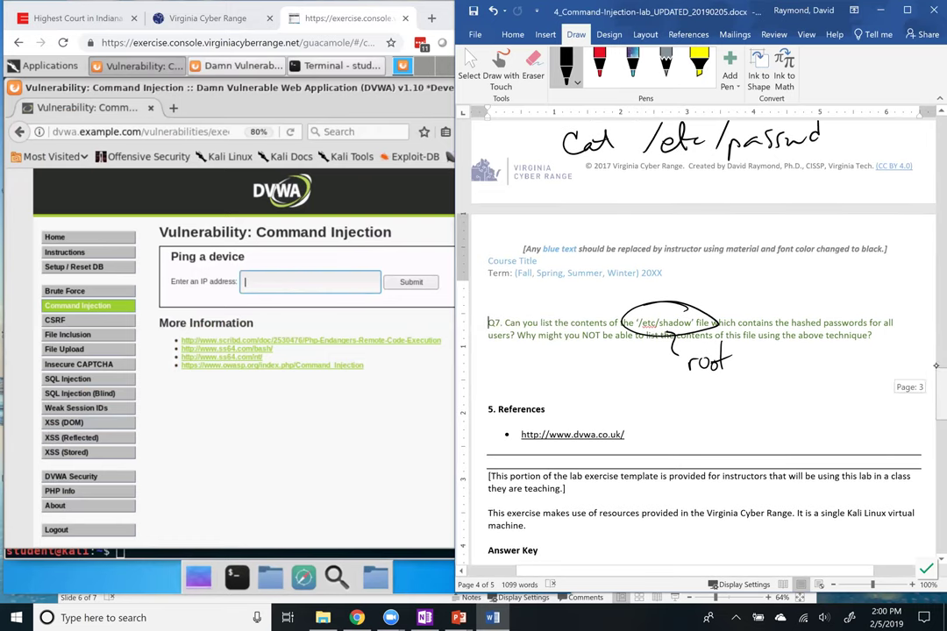
scroll(935, 385, up, 3)
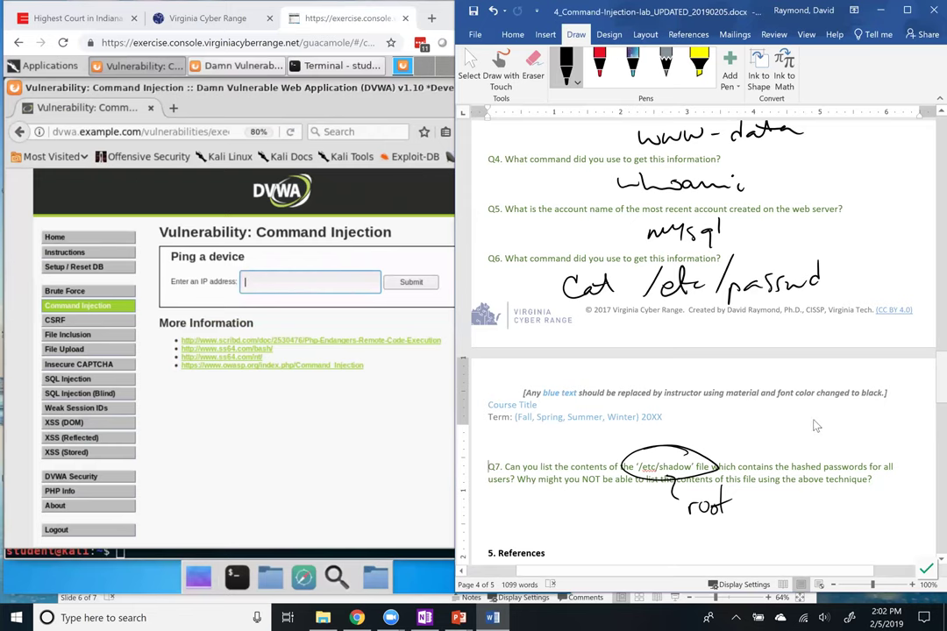
Open the Command Injection source in a maximized popup and show all security levels
click(396, 401)
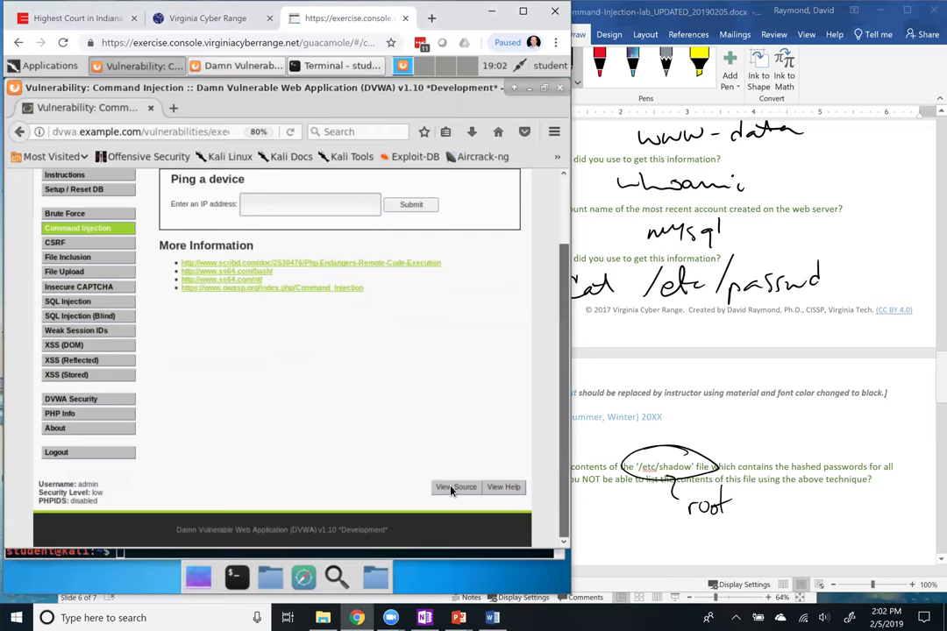
click(452, 491)
drag(428, 204, 370, 208)
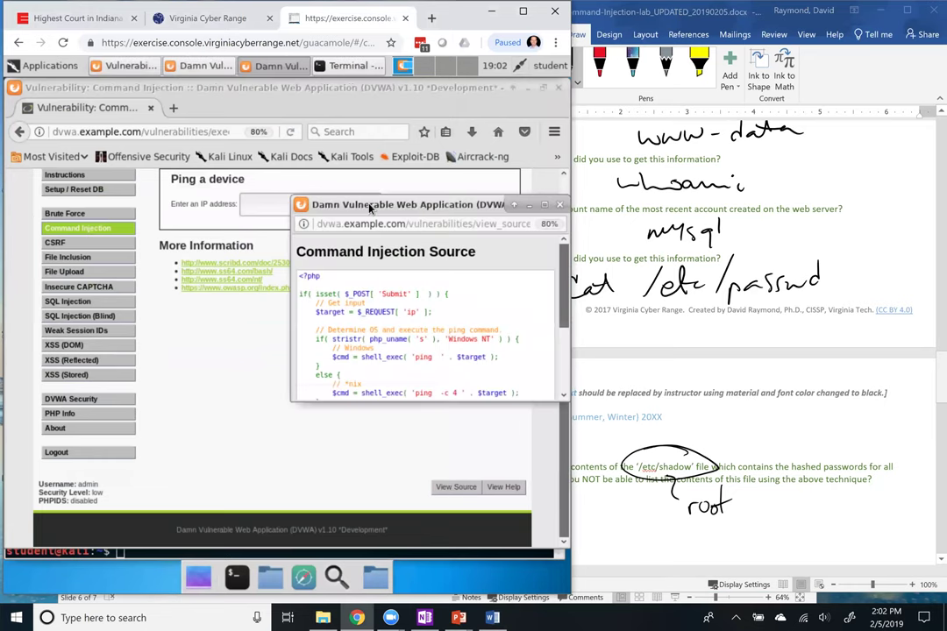
click(544, 207)
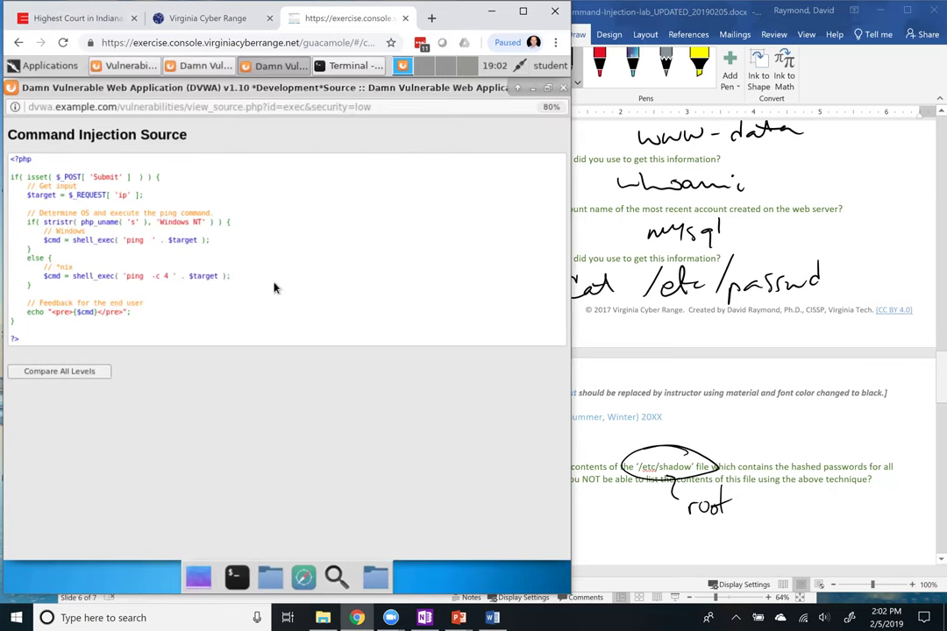
click(40, 373)
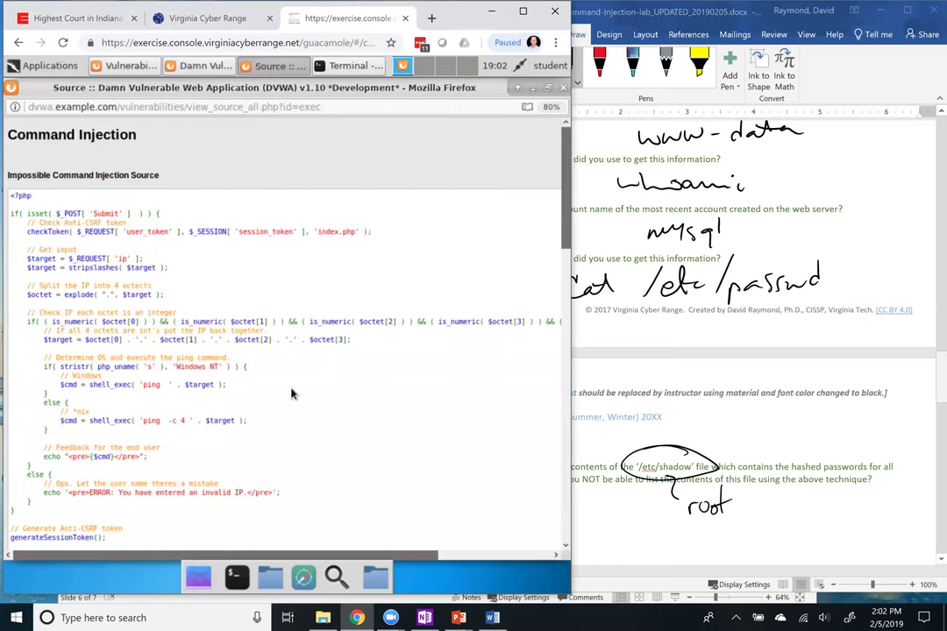
Read through the Low, Medium, High and Impossible sources, then return to the Word lab sheet
scroll(292, 393, down, 15)
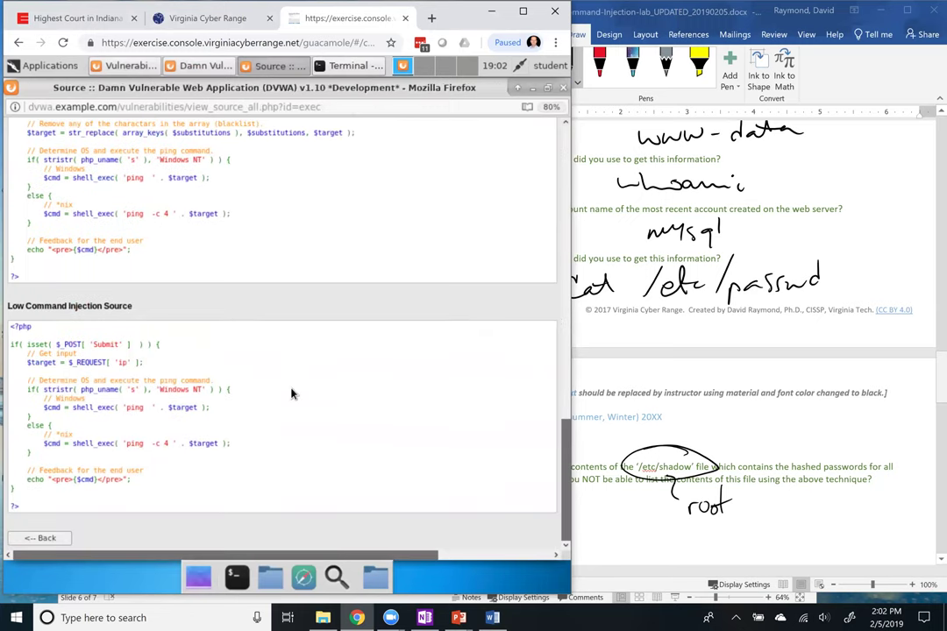
right_click(292, 393)
click(486, 317)
drag(566, 429, 565, 383)
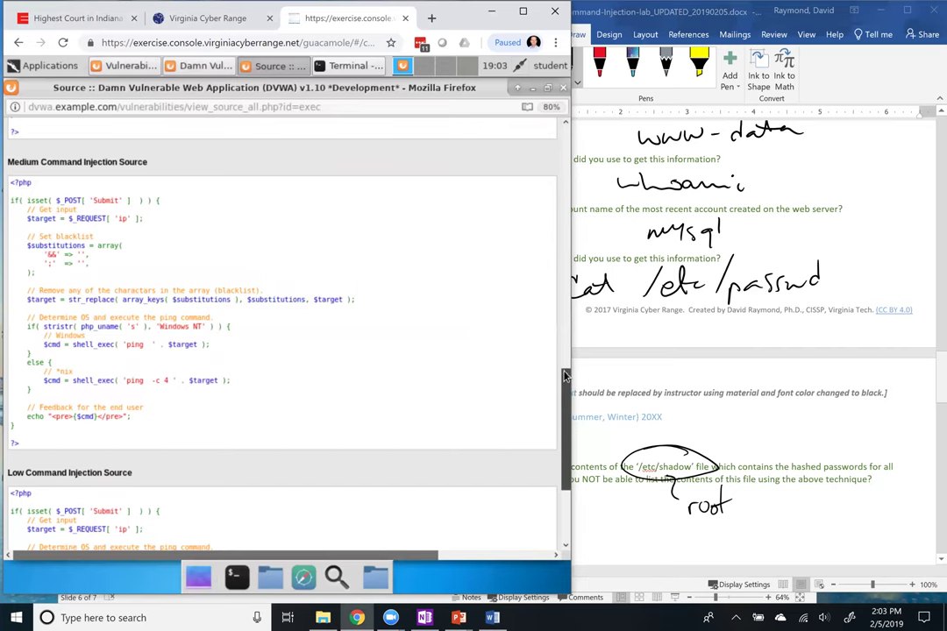
scroll(563, 332, up, 2)
scroll(564, 332, up, 5)
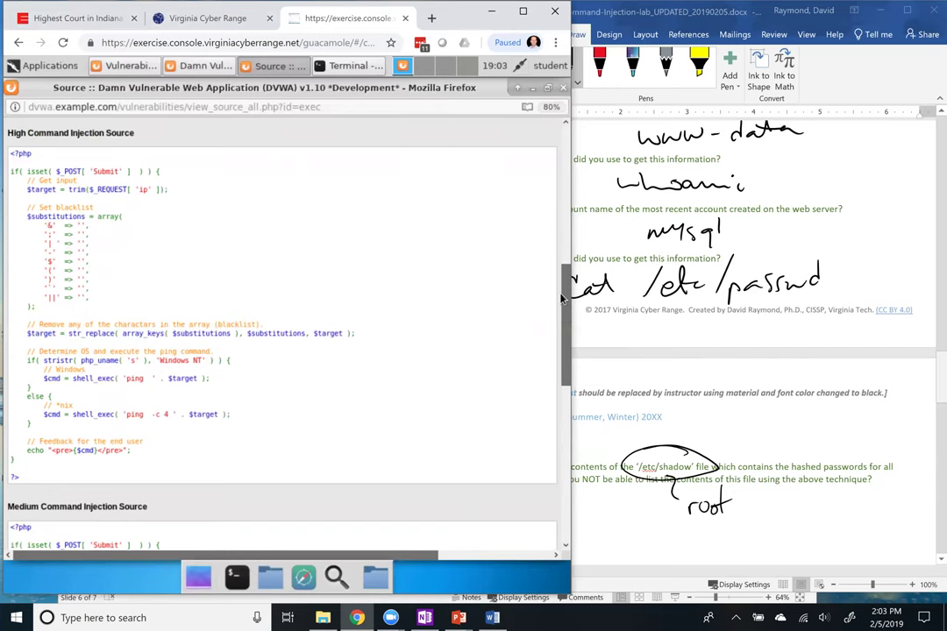
drag(565, 326, 566, 199)
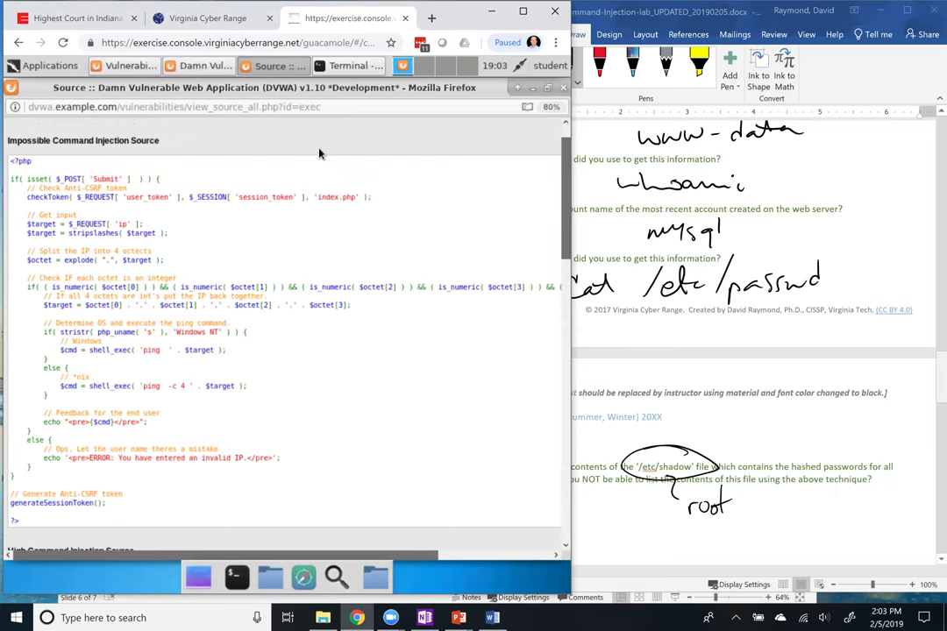
click(653, 346)
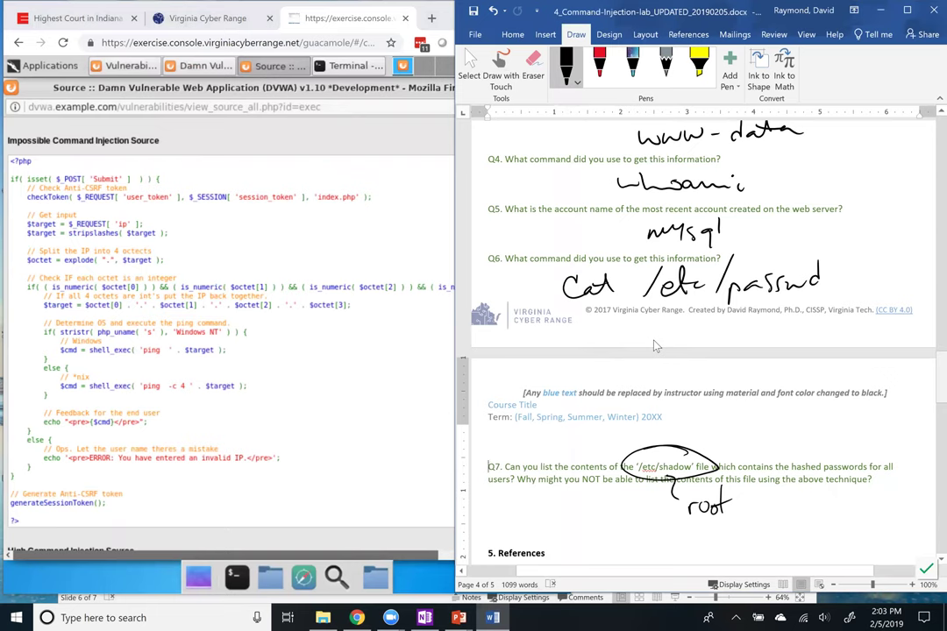